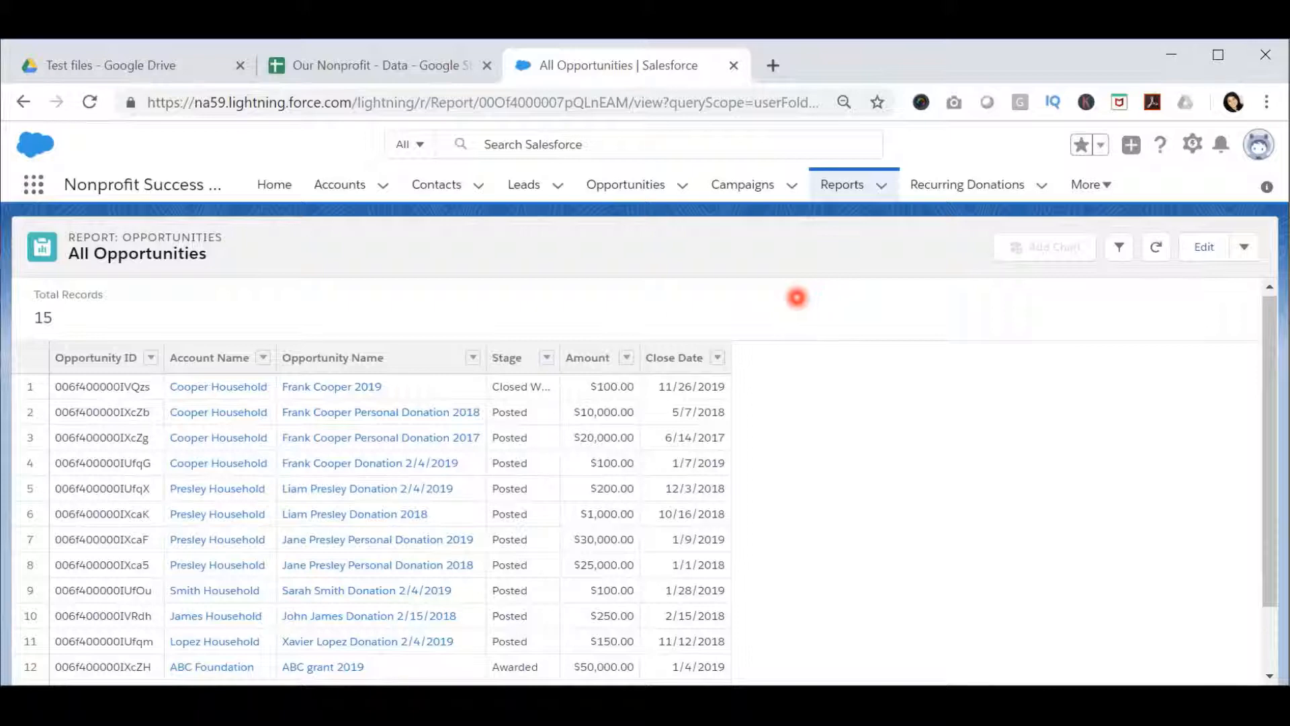
- Switch to Salesforce and review the records listed in the All Opportunities report
left_click(446, 171)
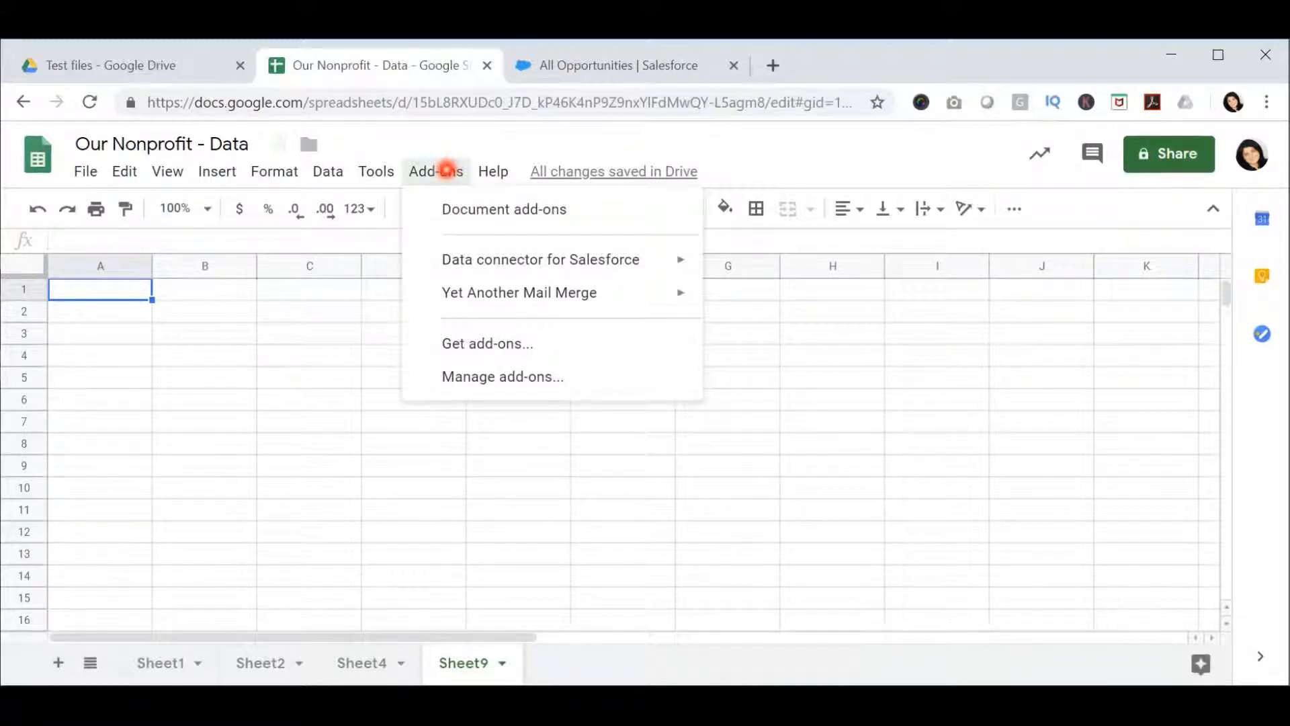
left_click(576, 64)
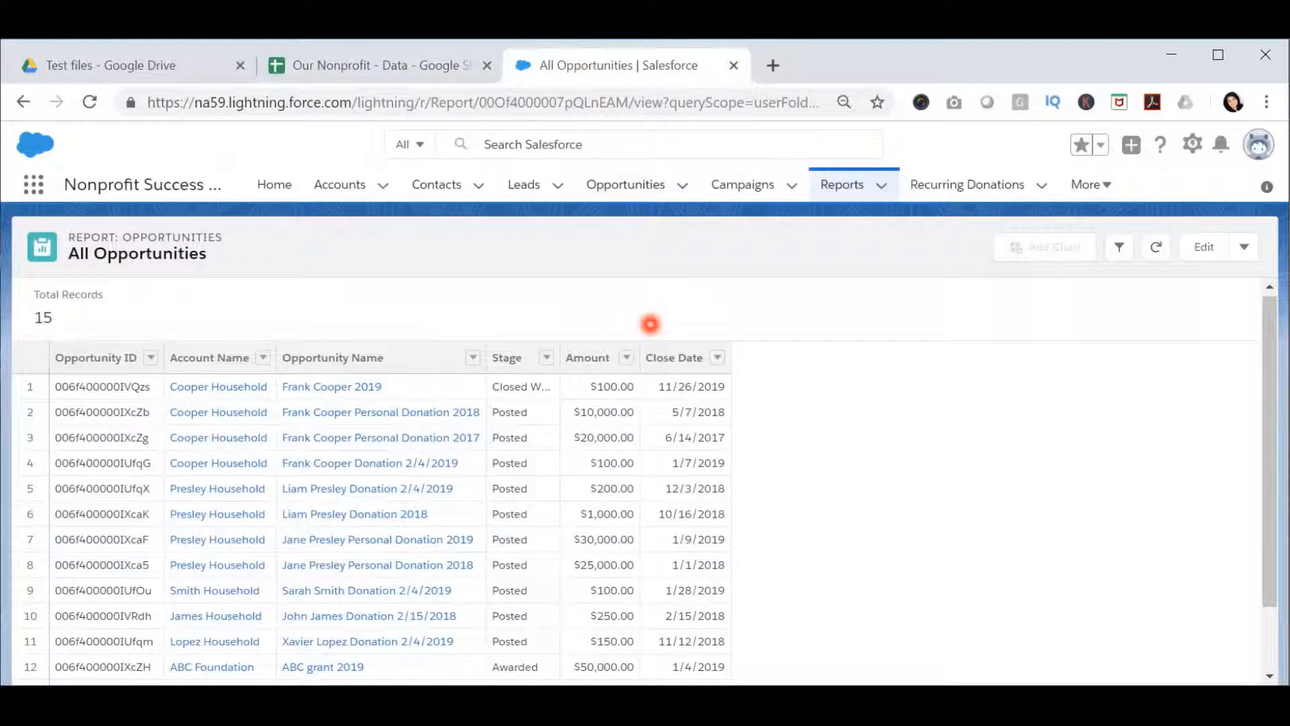
scroll(649, 325, "down", 2)
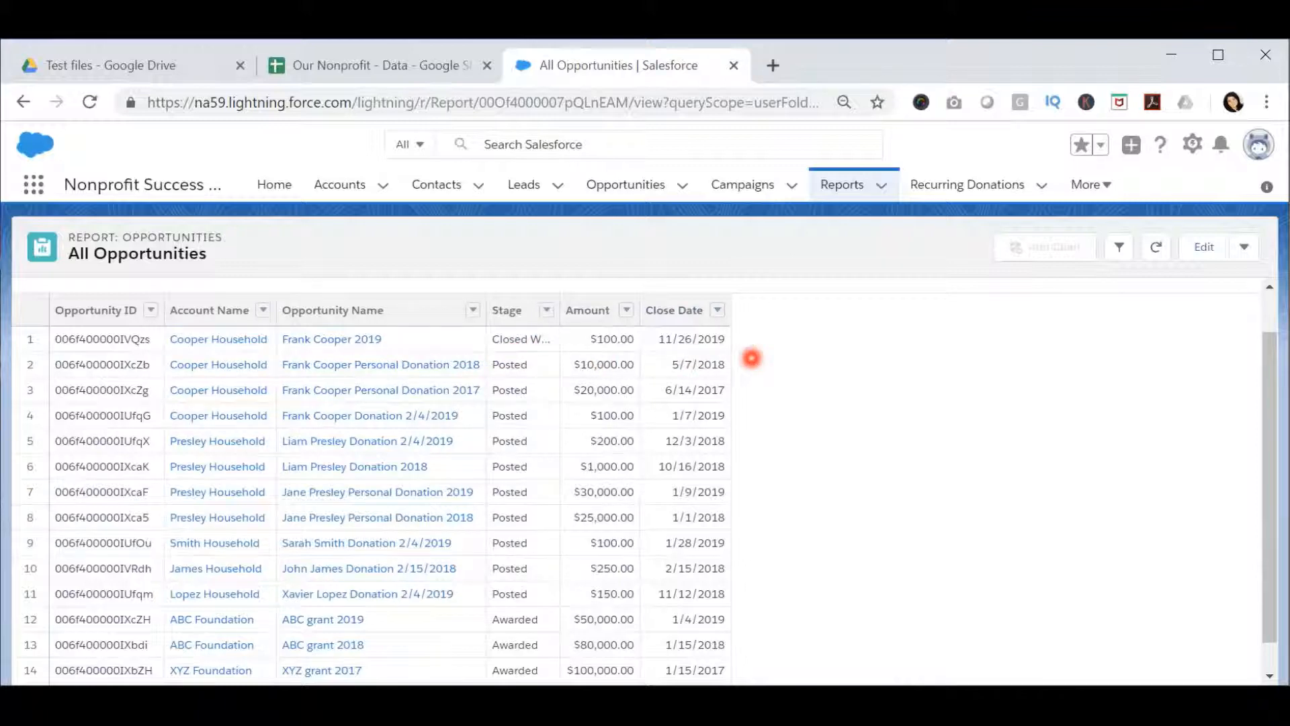
scroll(751, 358, "up", 2)
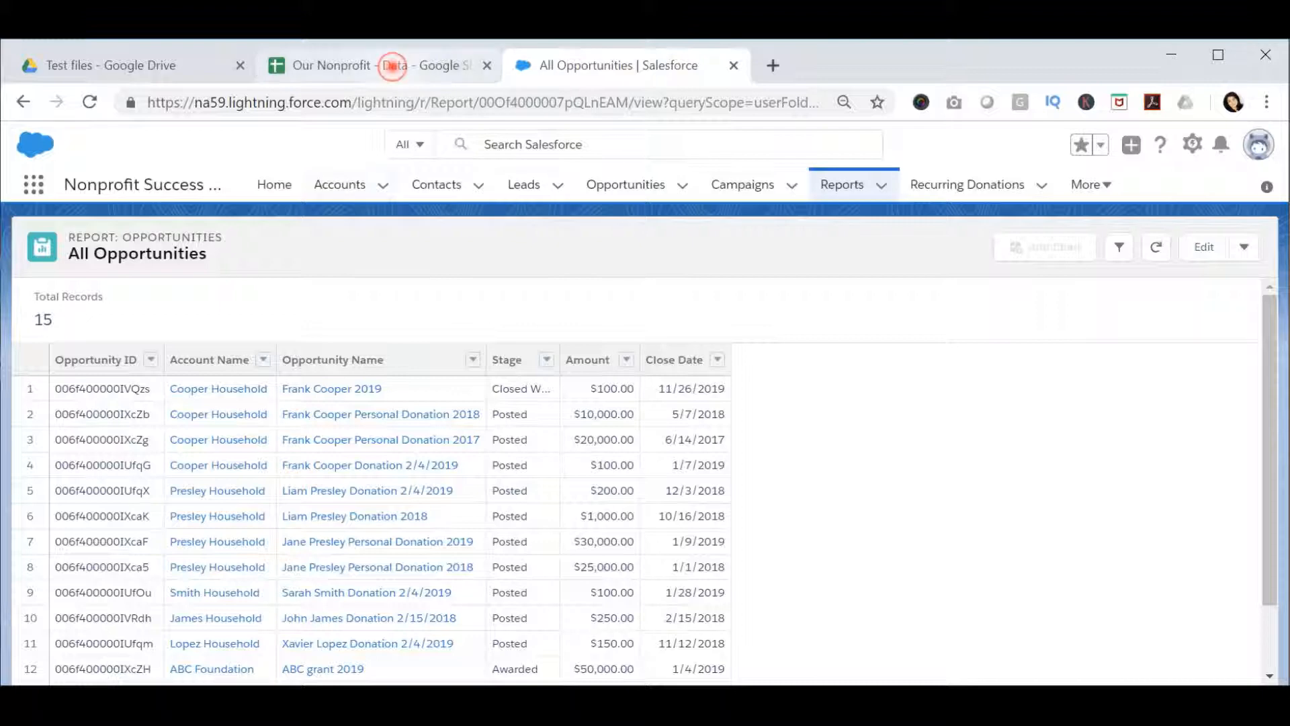
- Return to the Our Nonprofit - Data spreadsheet and open the Reports operation of the Data connector for Salesforce
left_click(394, 64)
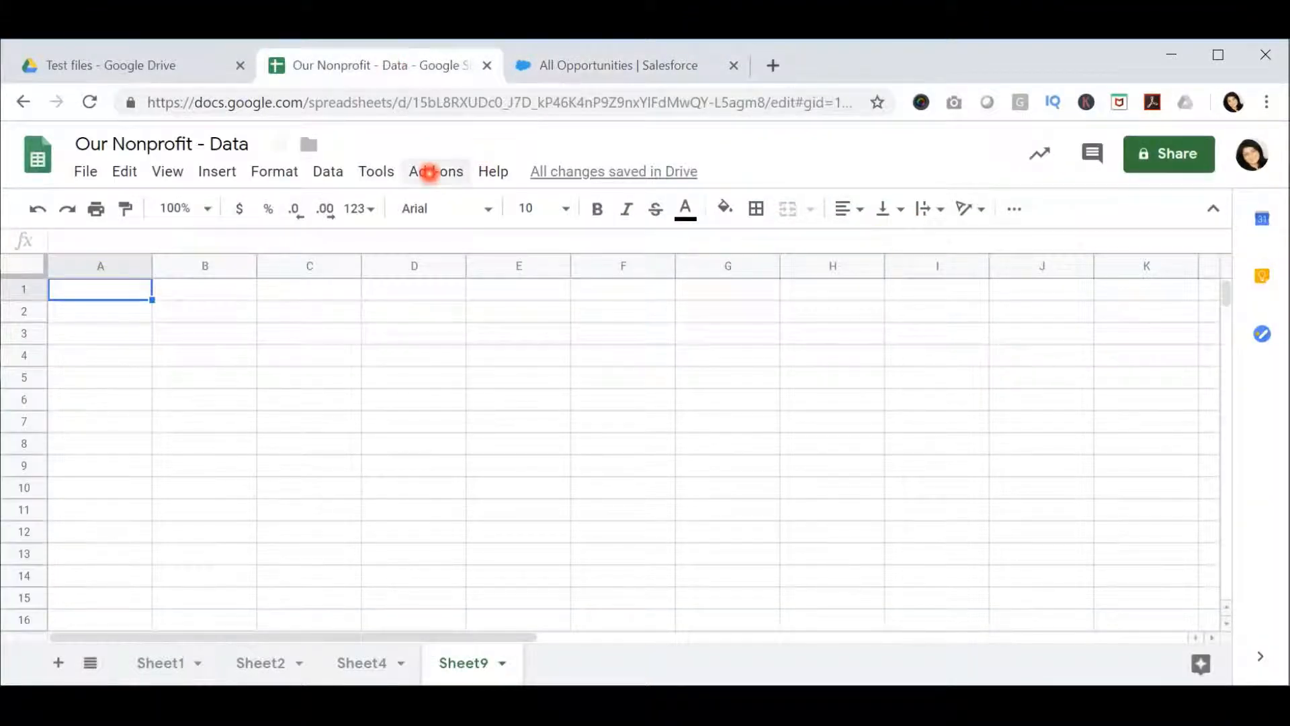
left_click(429, 172)
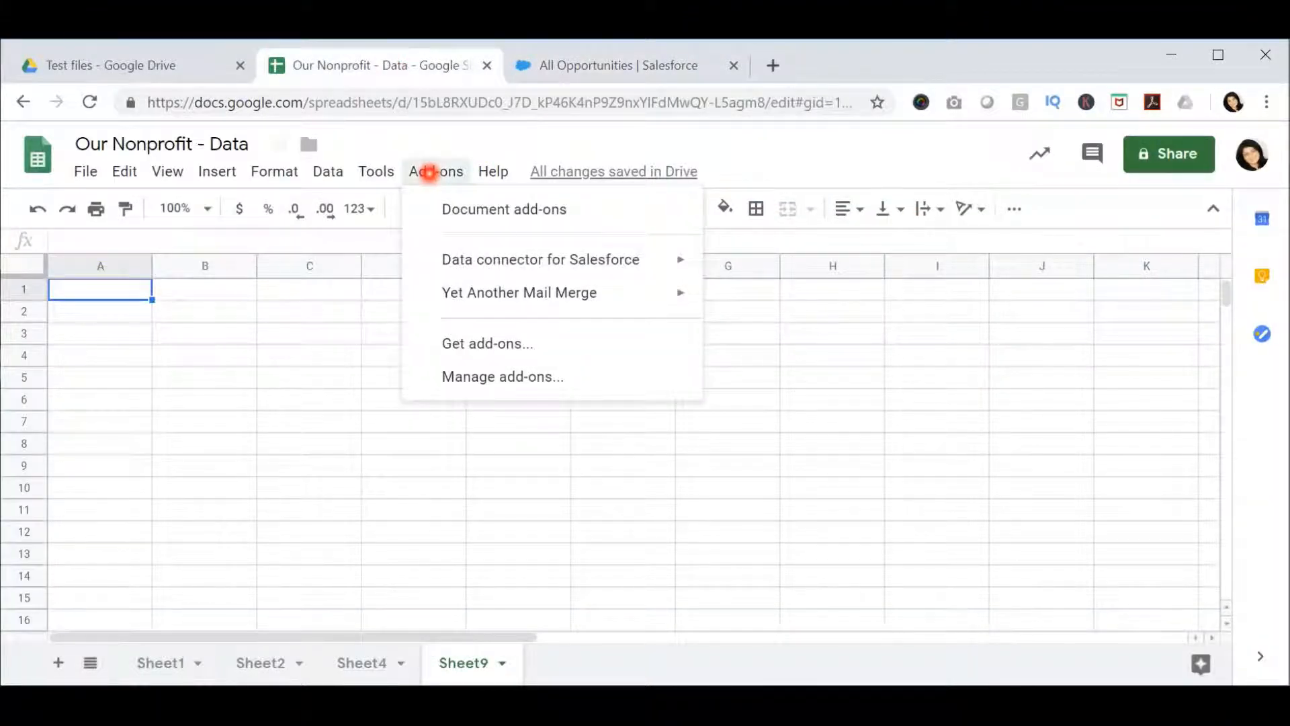
mouse_move(455, 258)
left_click(739, 274)
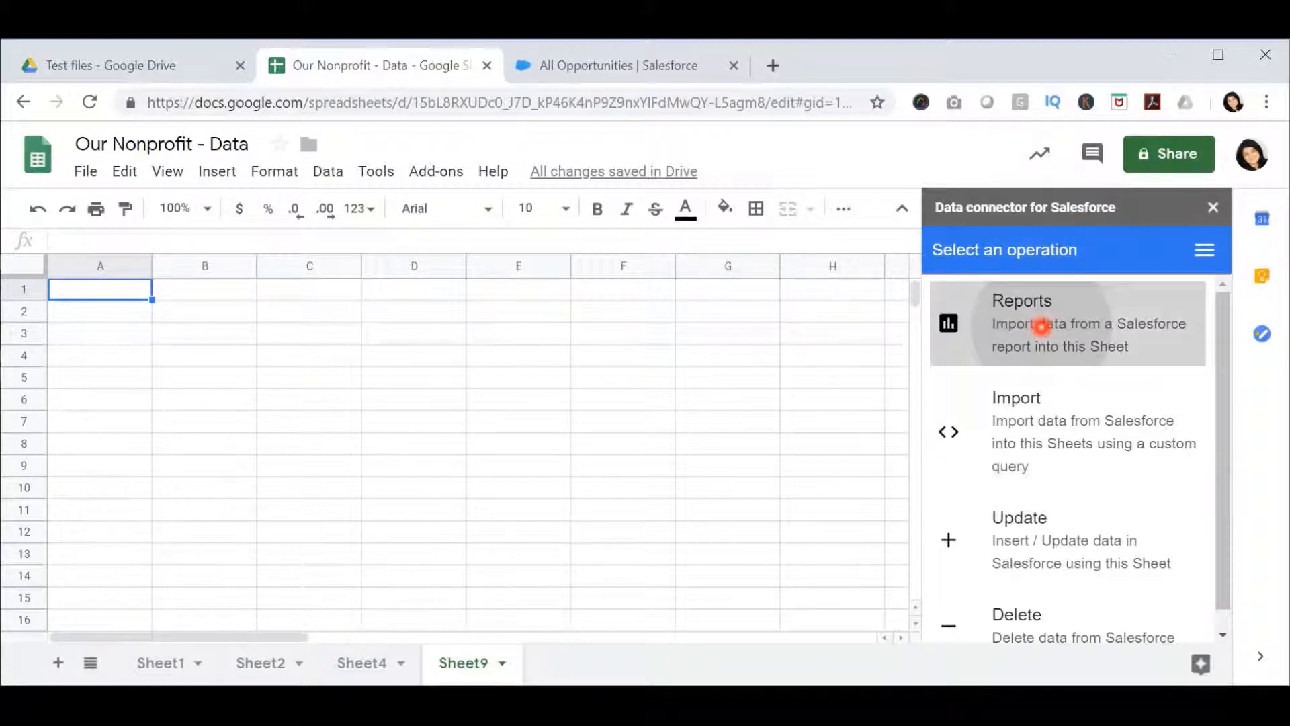
left_click(1041, 326)
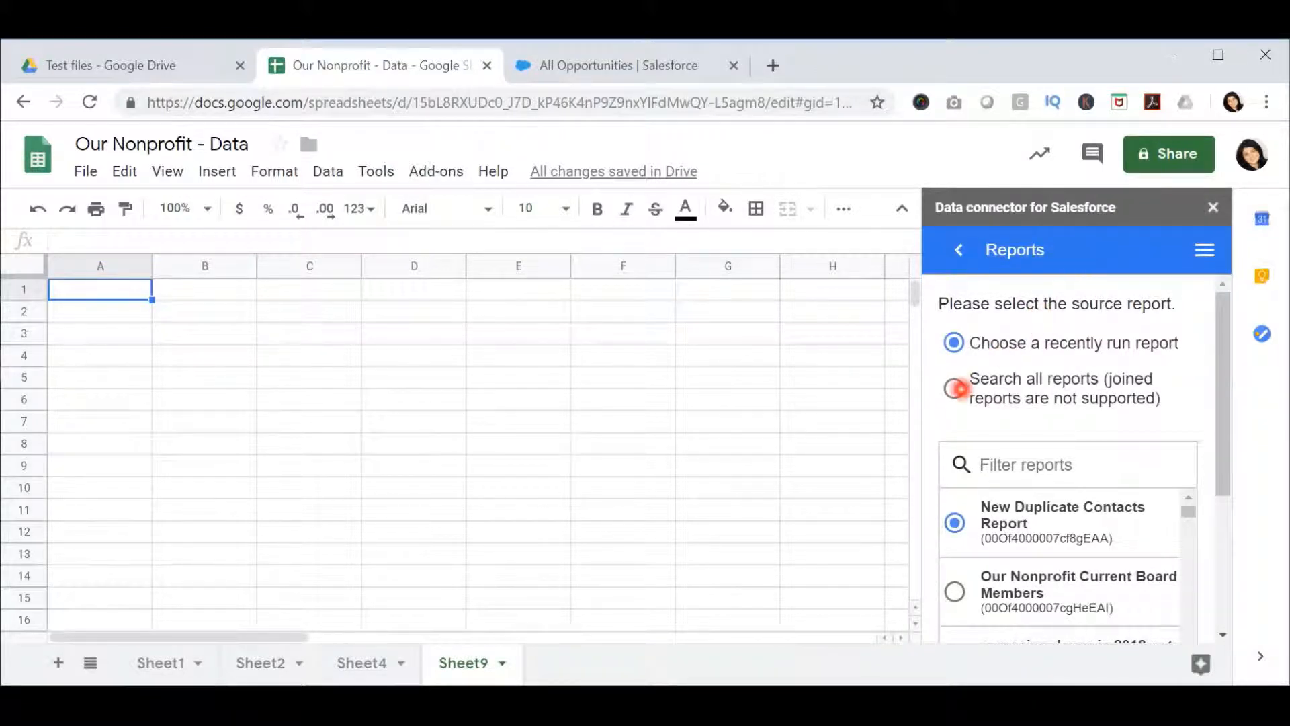
- Search all Salesforce reports for "all opportunities" as the source report
left_click(957, 388)
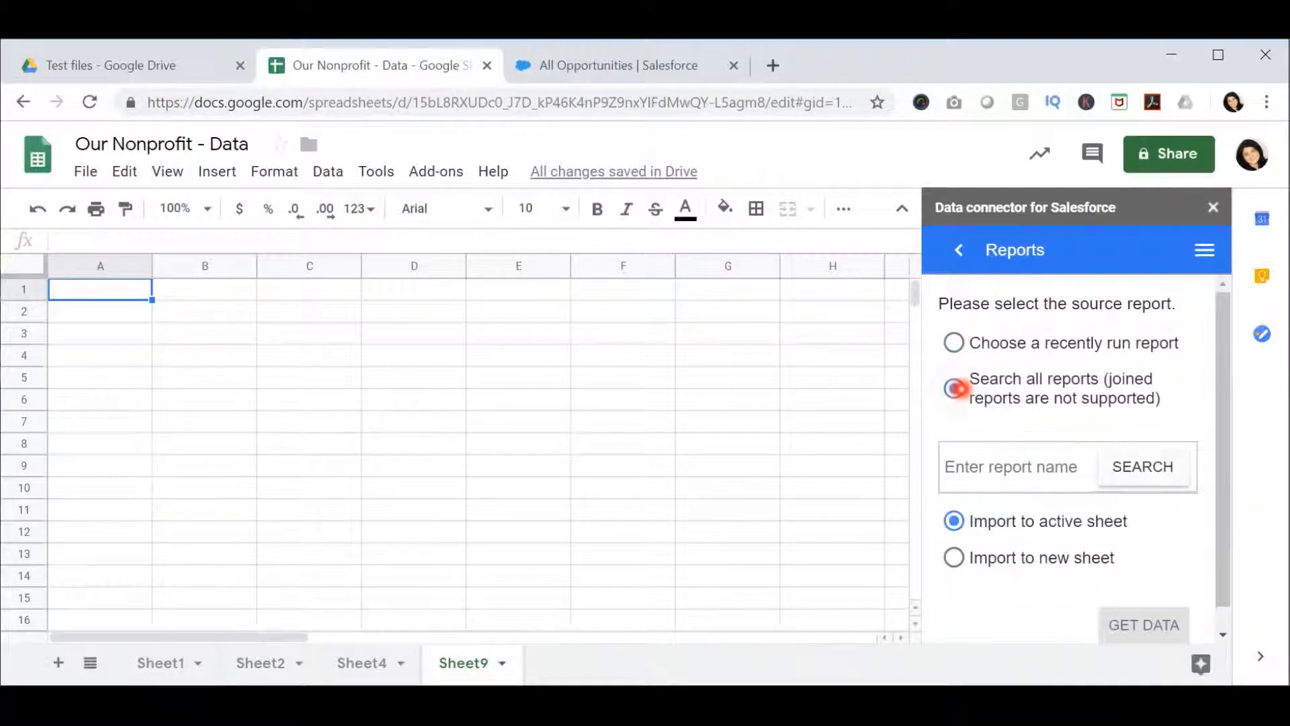
left_click(1028, 464)
type("al")
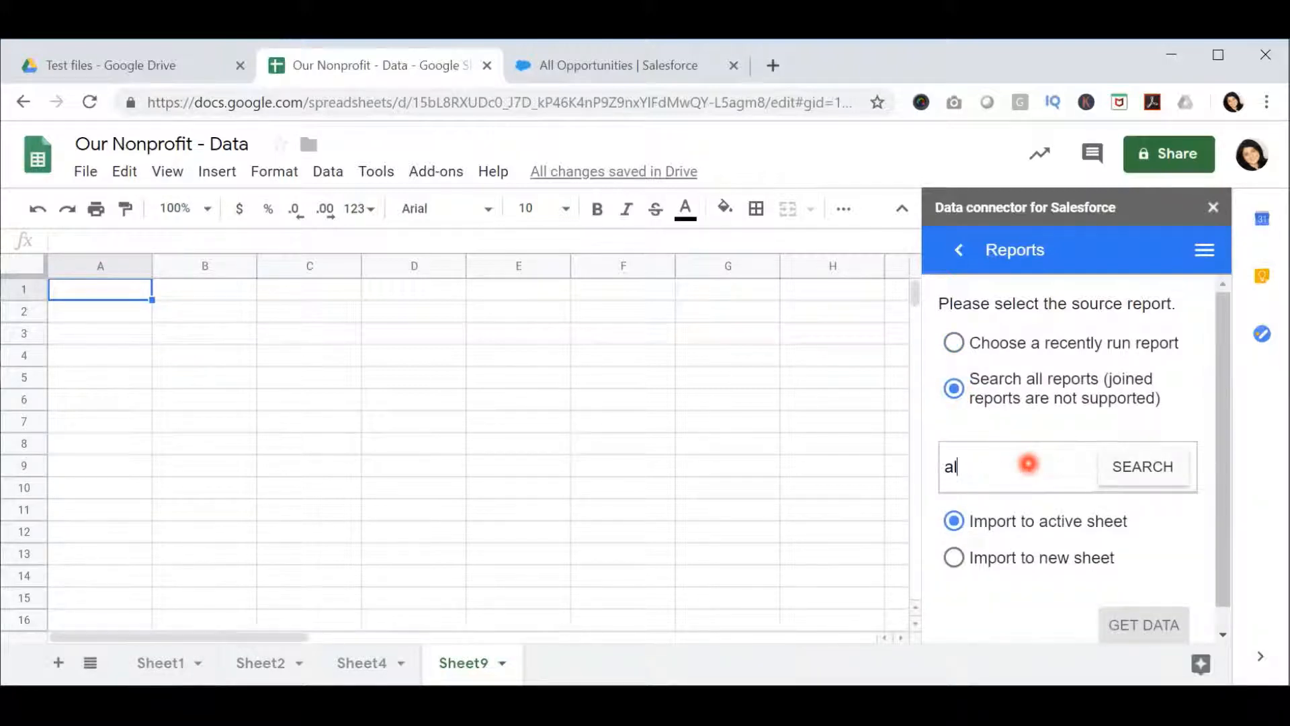
type("l opportunities")
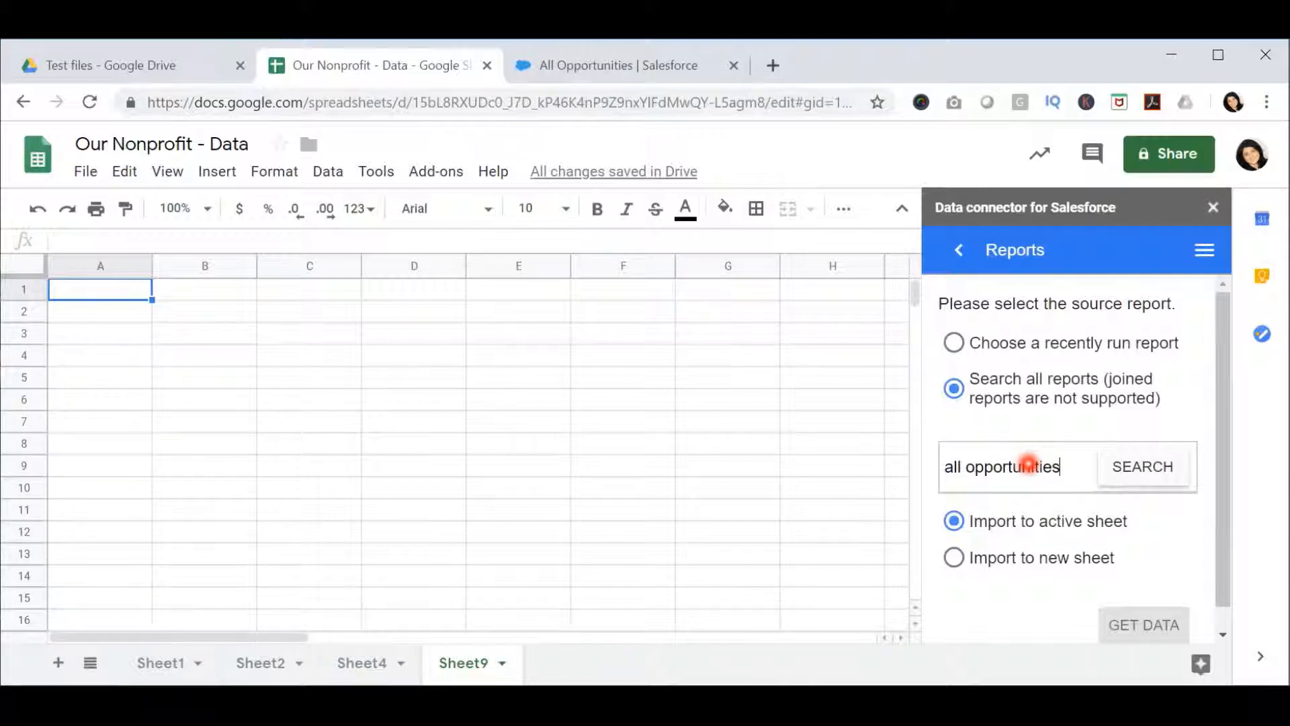
left_click(1112, 466)
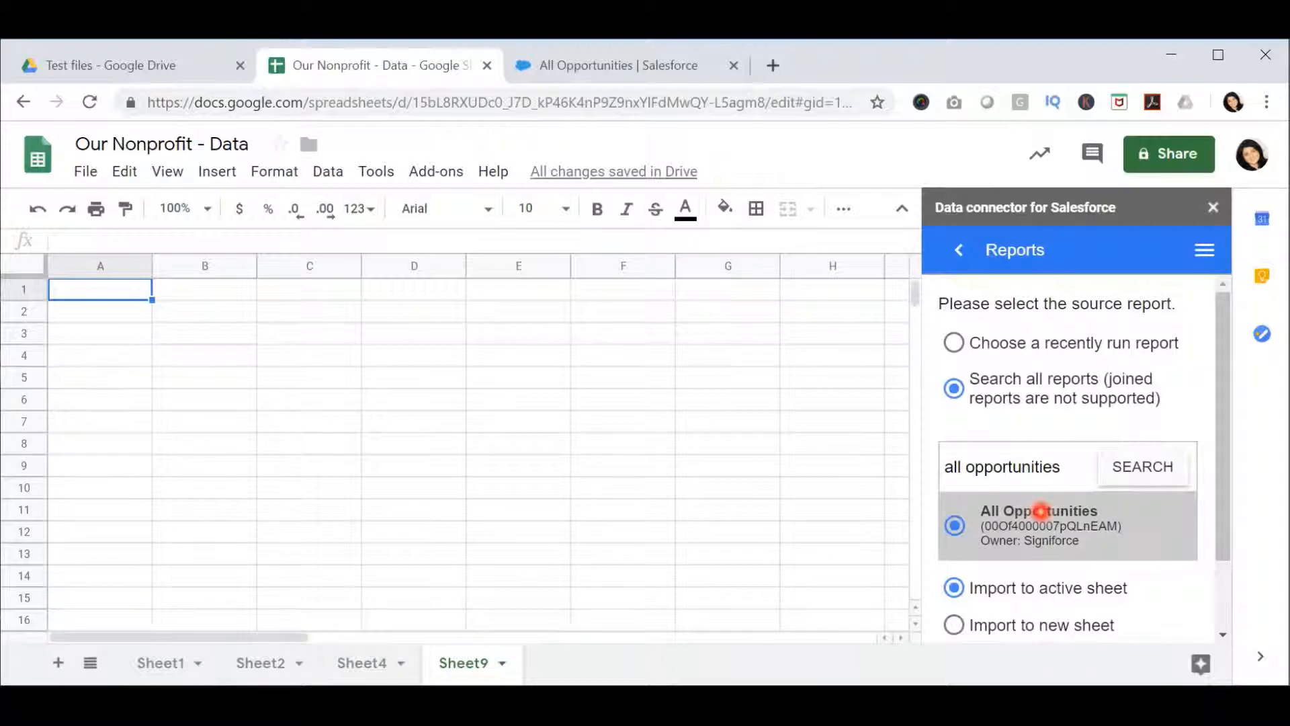
- Import the All Opportunities report into the active sheet, replacing its existing data
scroll(1040, 512, "down", 2)
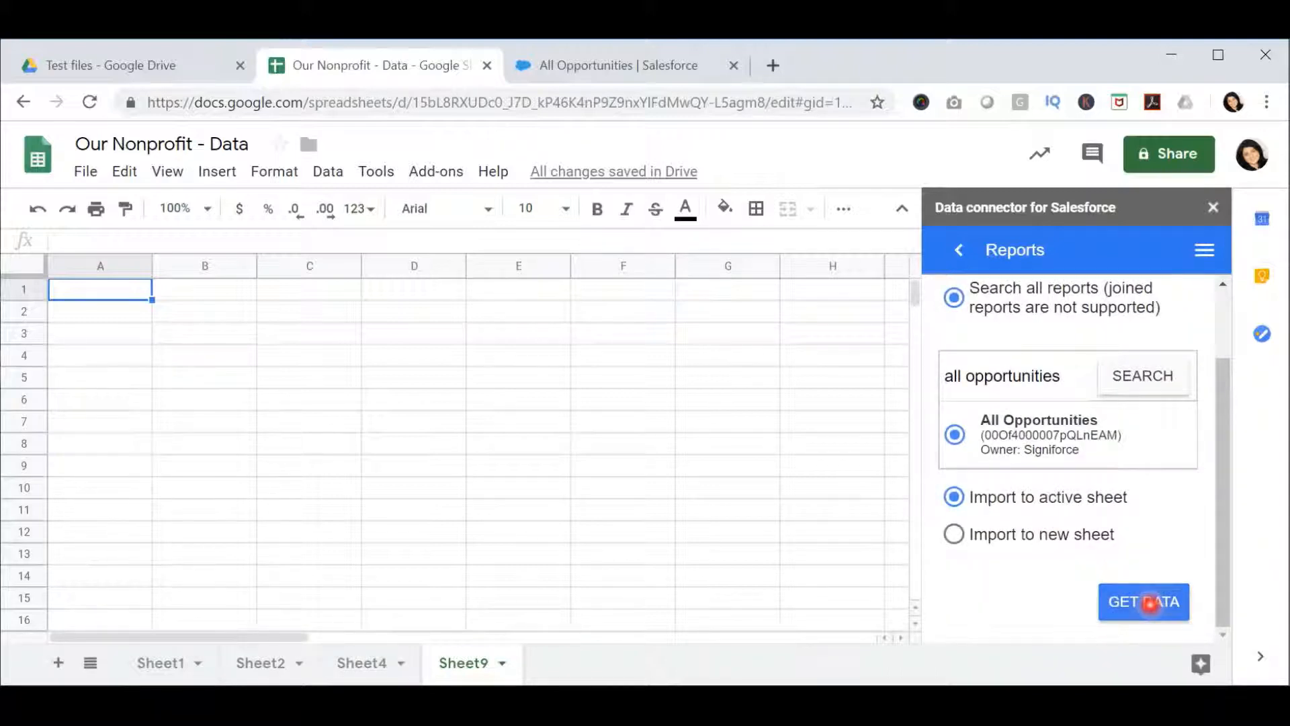
left_click(1150, 602)
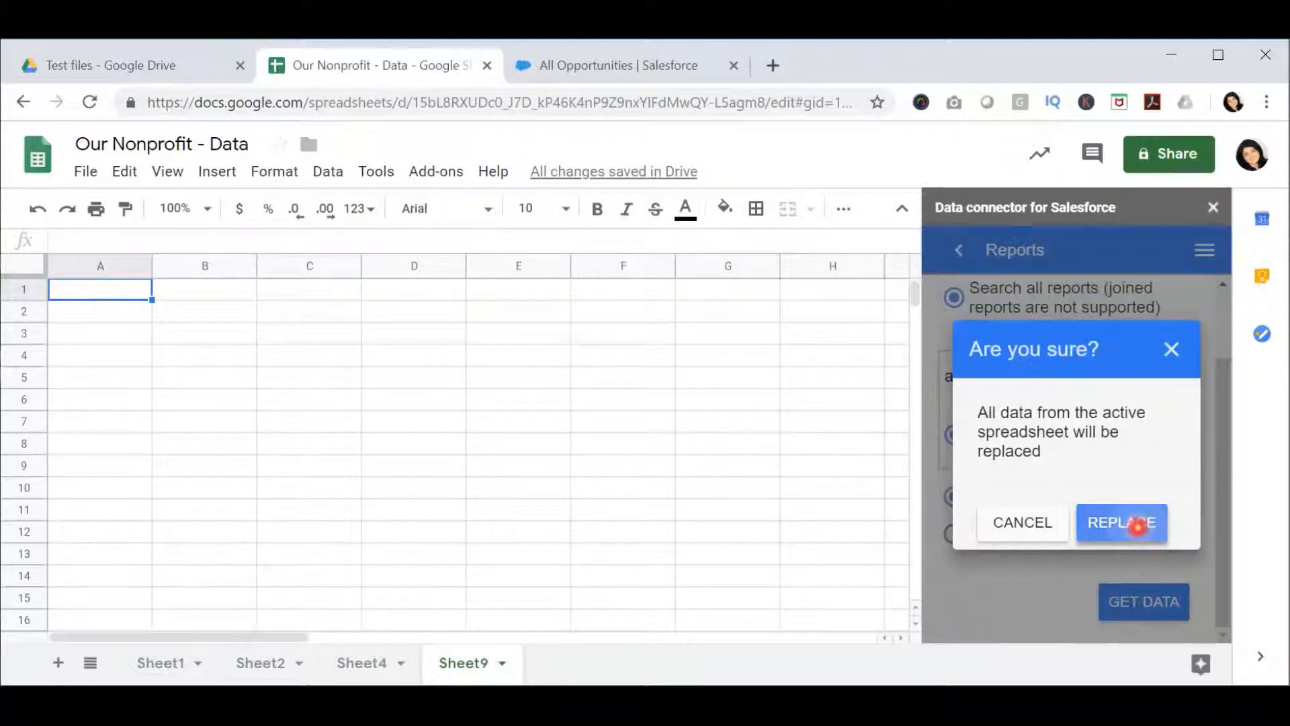
left_click(1137, 526)
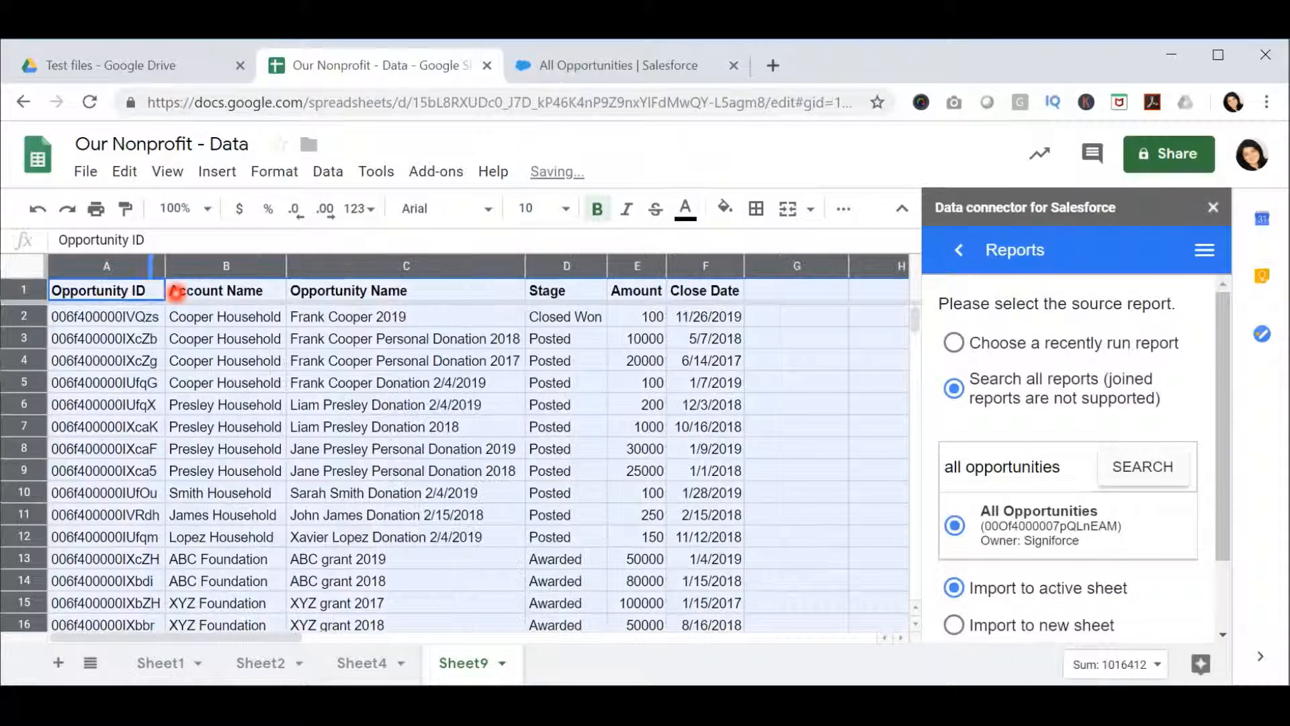
left_click(202, 321)
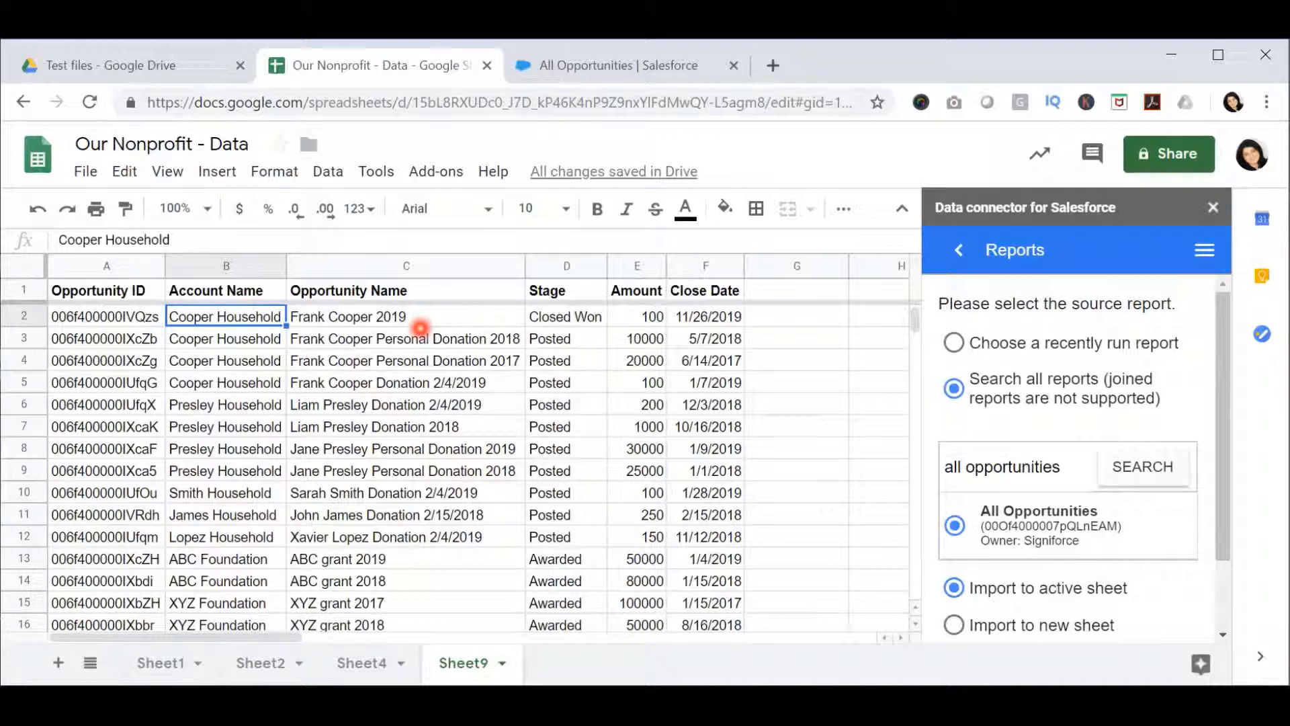
- Change the year at the end of the opportunity name in C2 to 2018
left_click(433, 314)
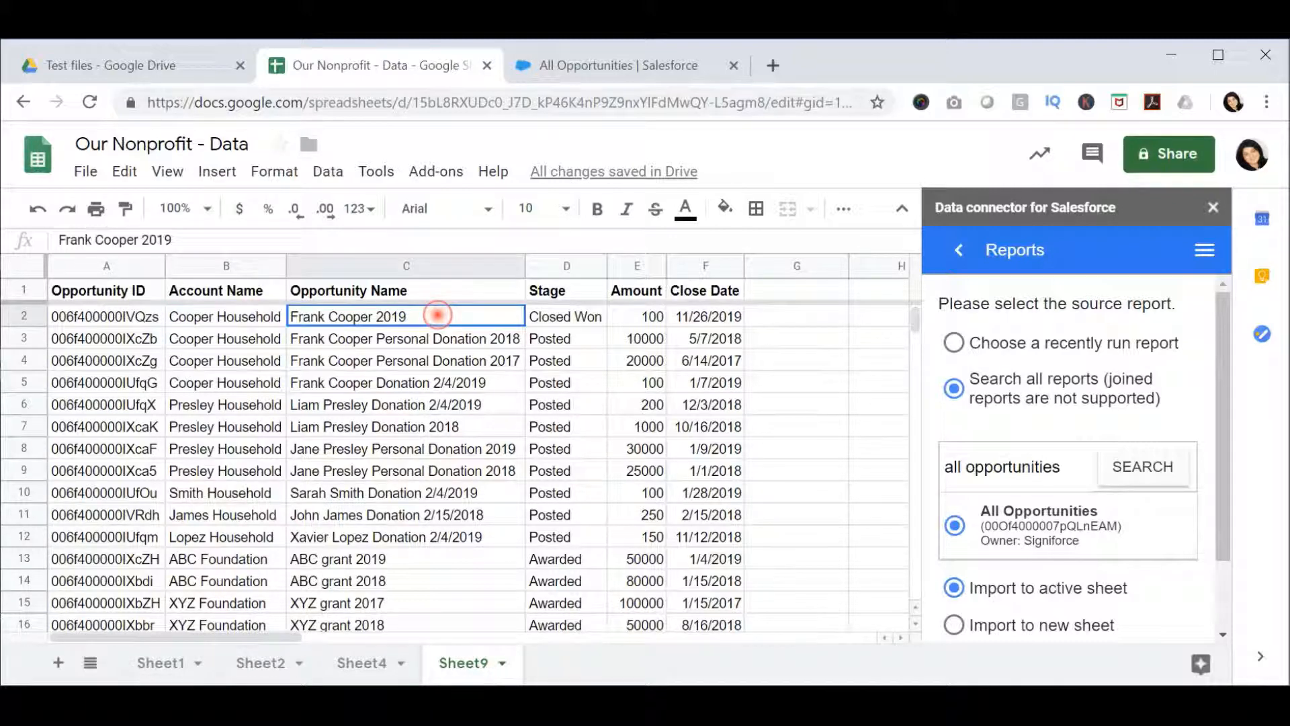
double_click(437, 313)
key("BackSpace")
type("8")
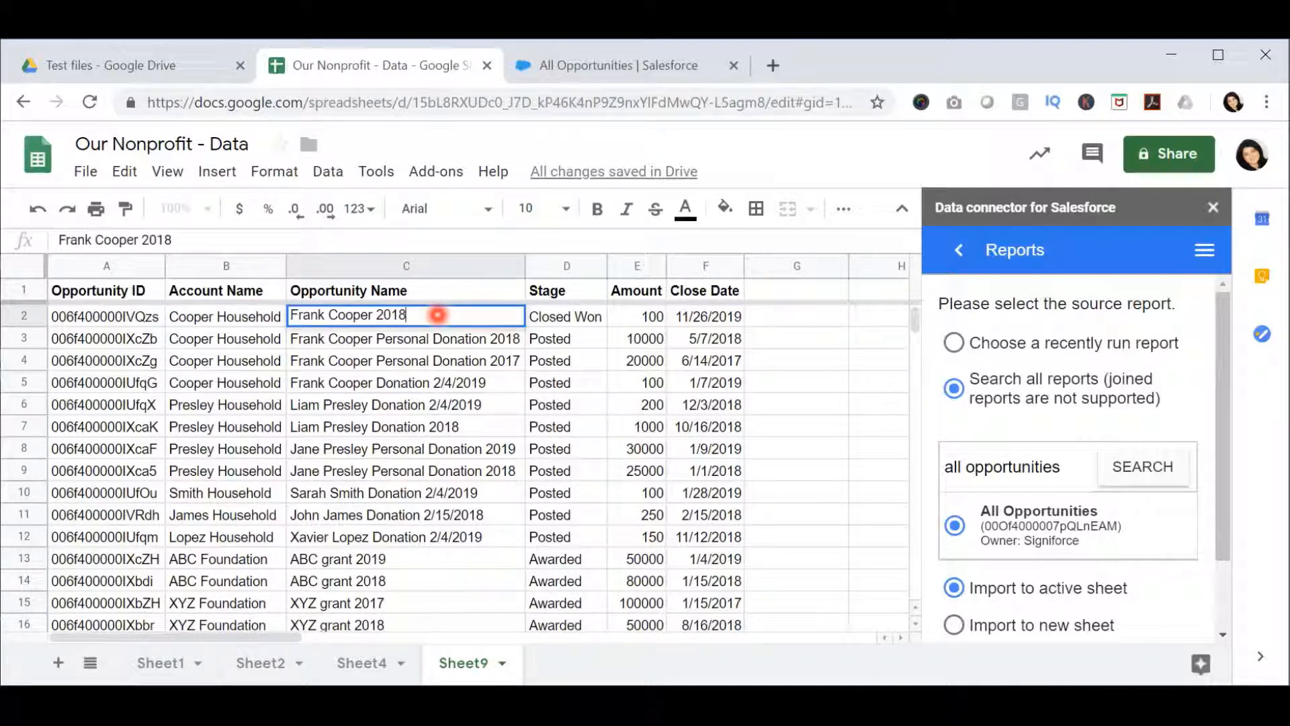
- Set the close date of the opportunity in row 2 to 11/26/2018
left_click(704, 315)
left_click(228, 242)
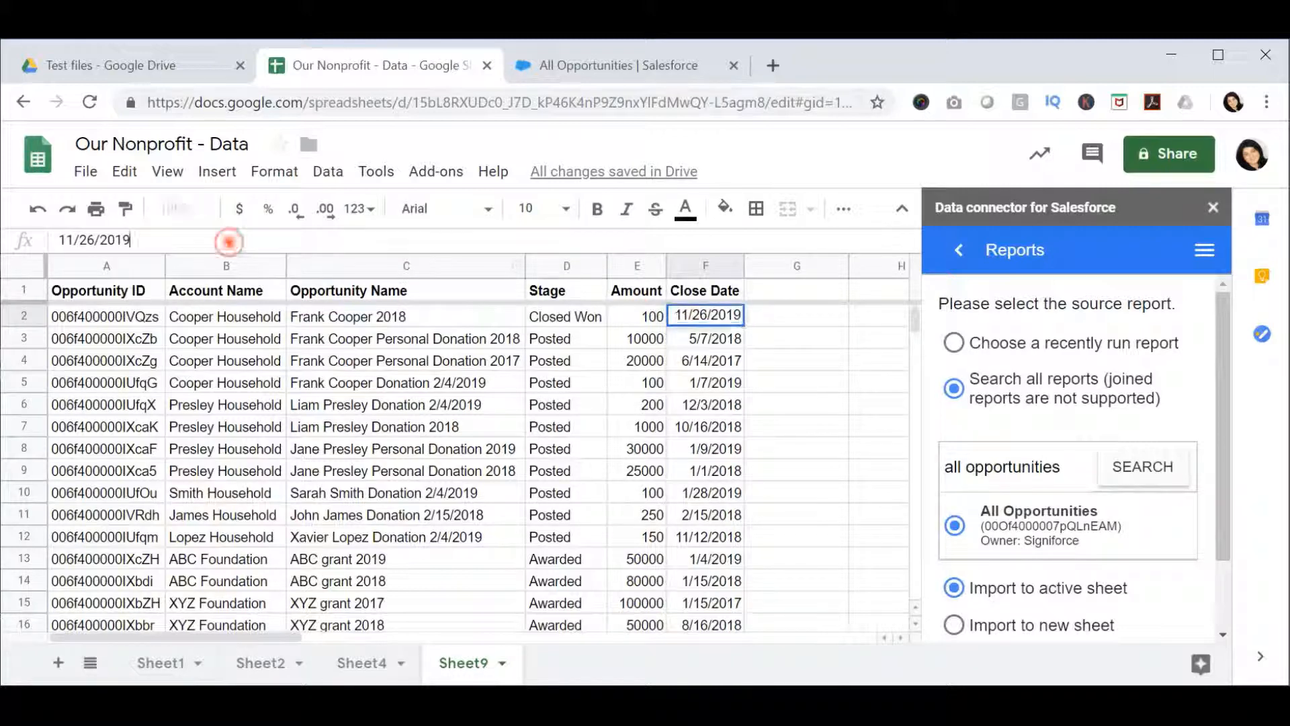
key("BackSpace")
type("8")
key("Return")
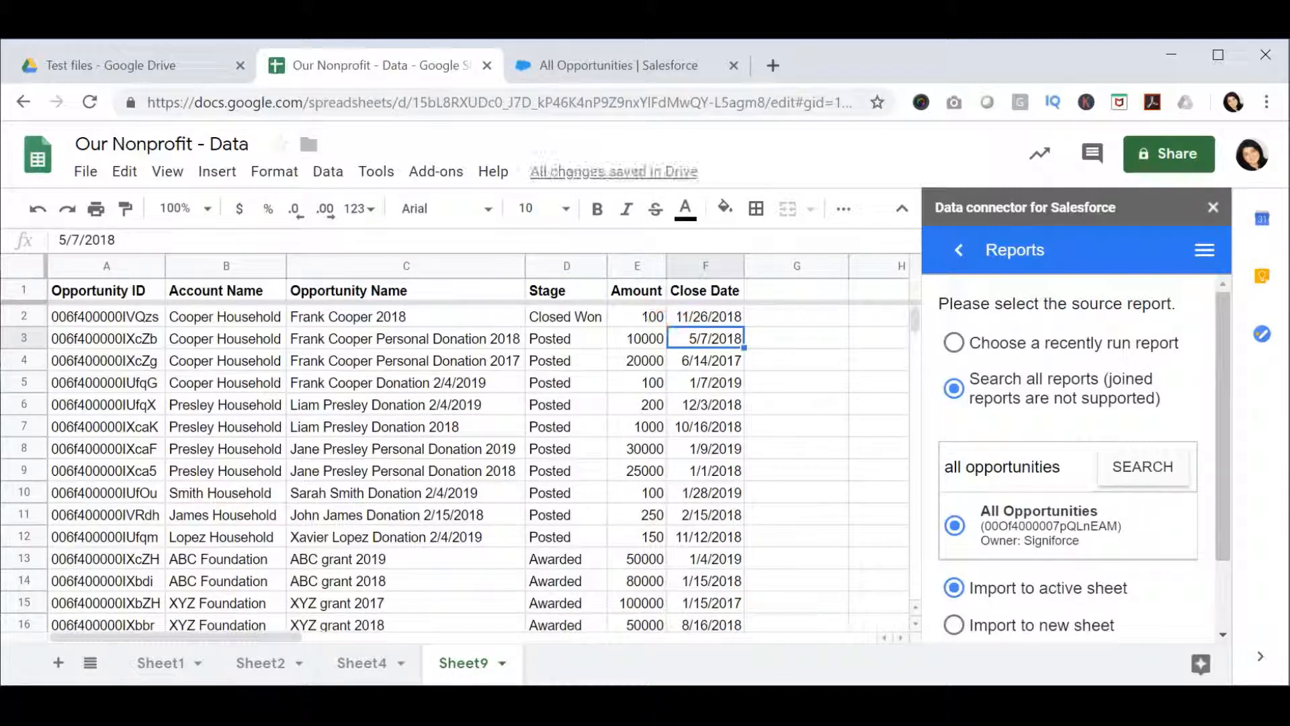
- Set the amounts in E2 and E3 to 1000 and 2000, and change the year in the C3 opportunity name to 2019
left_click(653, 315)
type("1000")
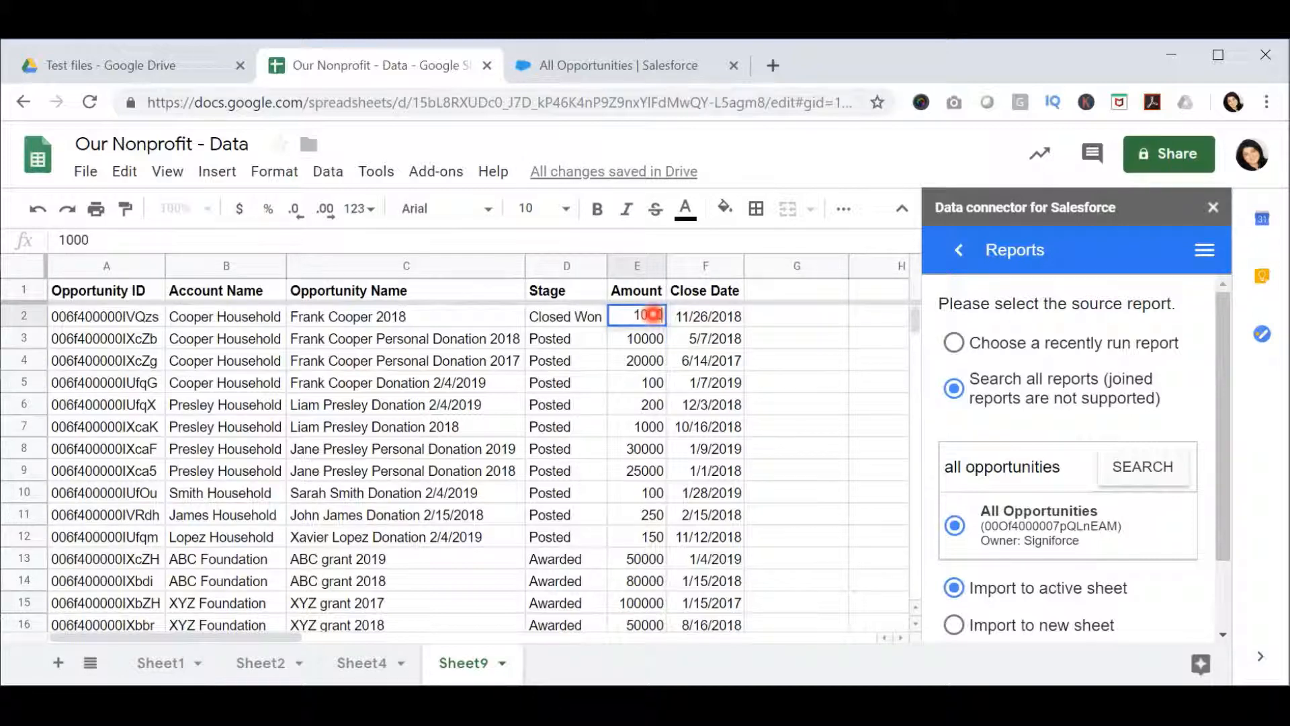
key("Return")
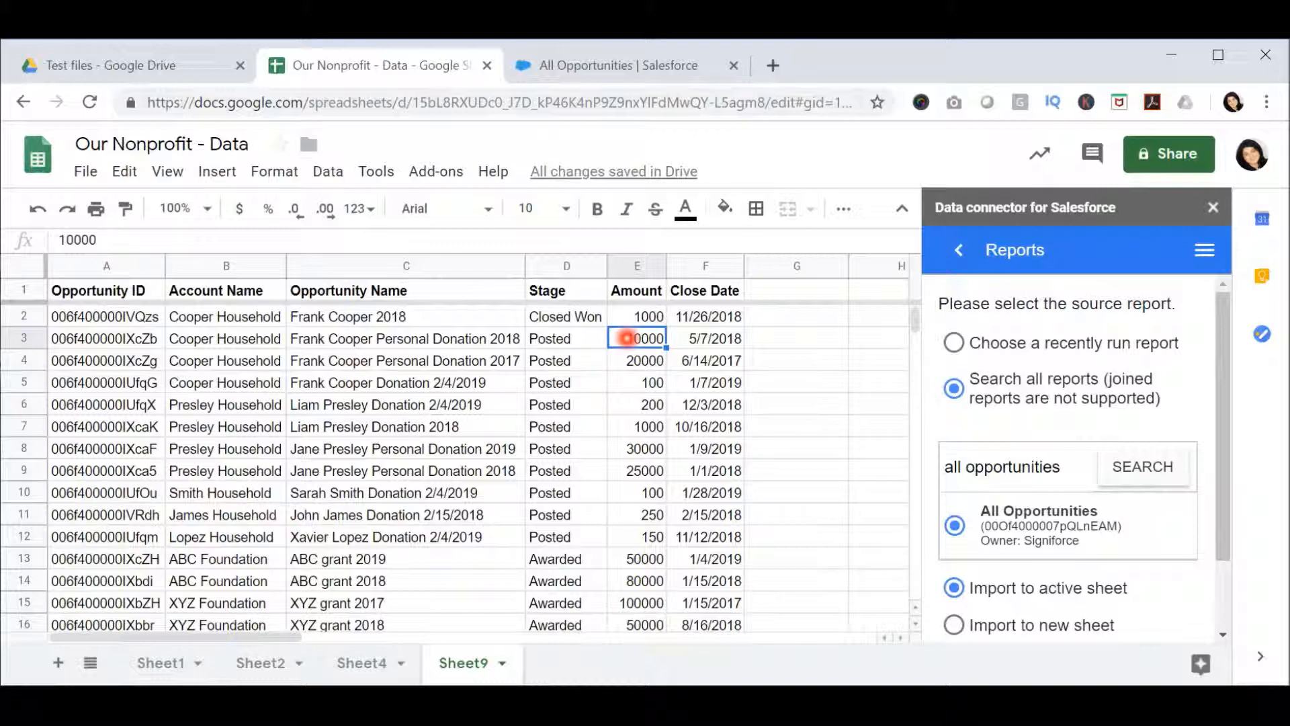
type("2000")
key("Return")
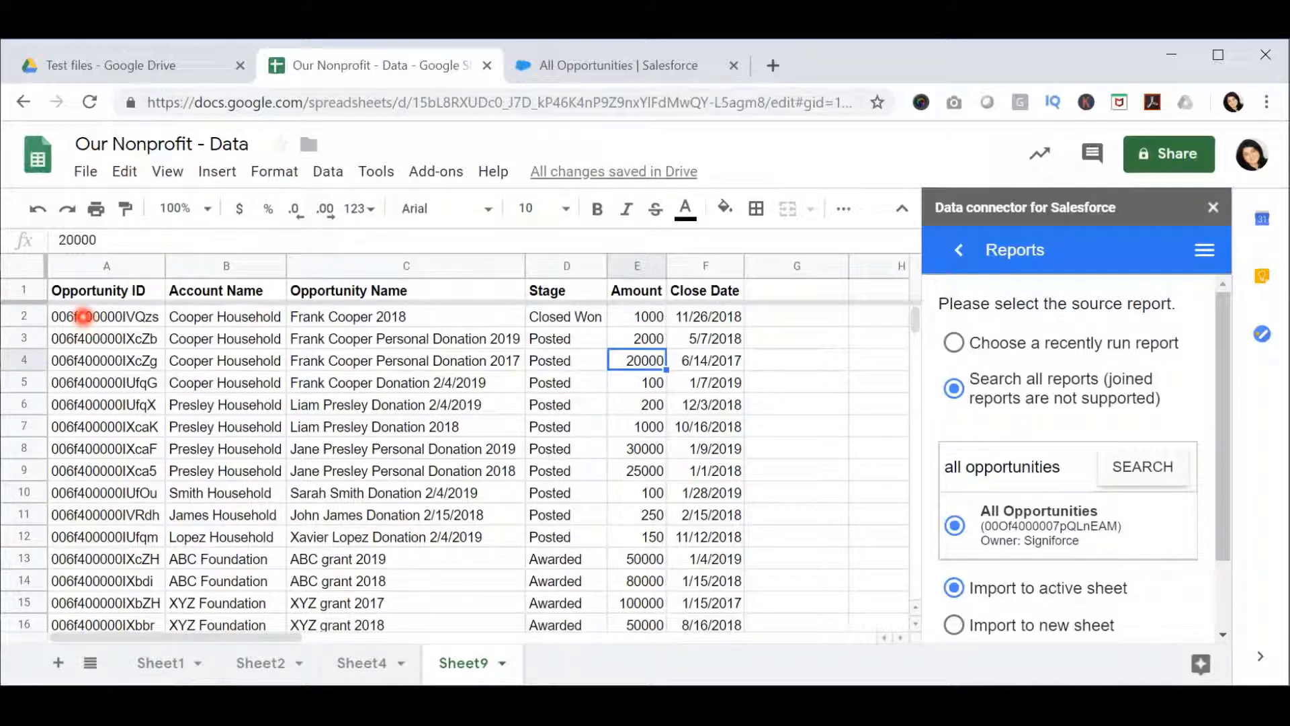
- Select the records in rows 2 and 3 and open the connector's Update operation for them
left_click(82, 317)
left_click_drag(82, 317, 628, 329)
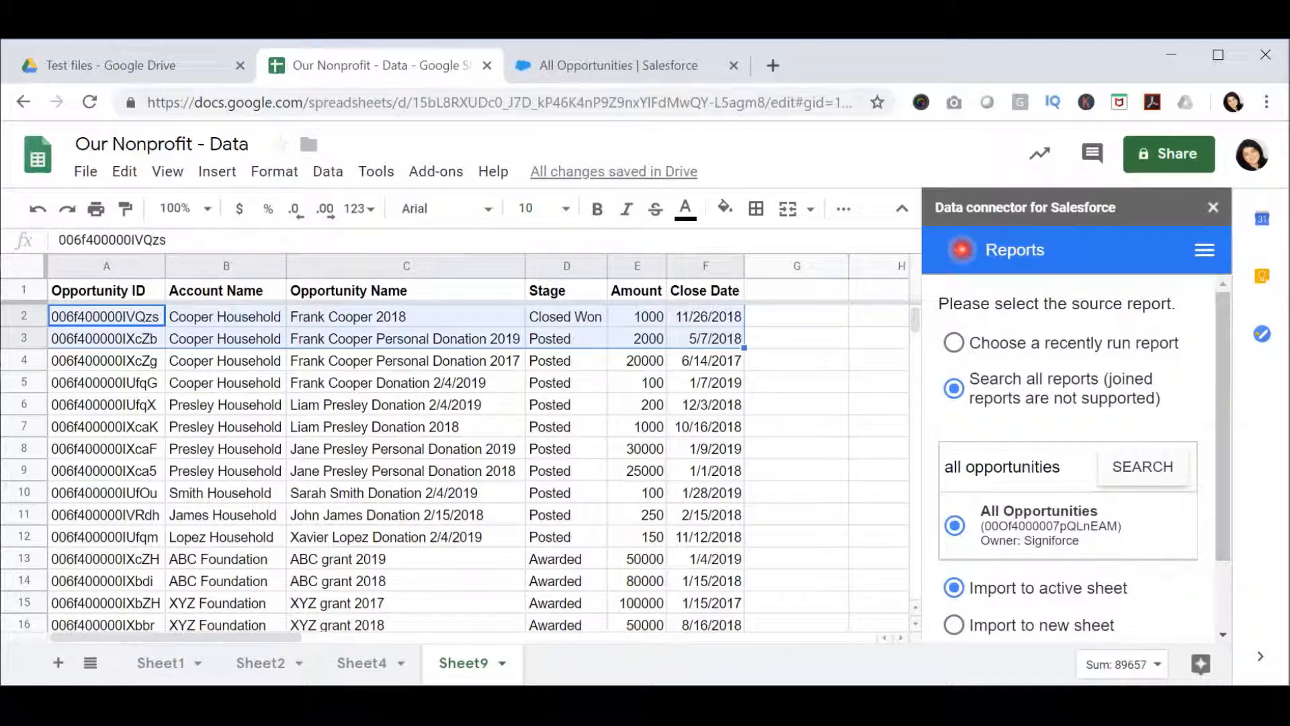
left_click(961, 249)
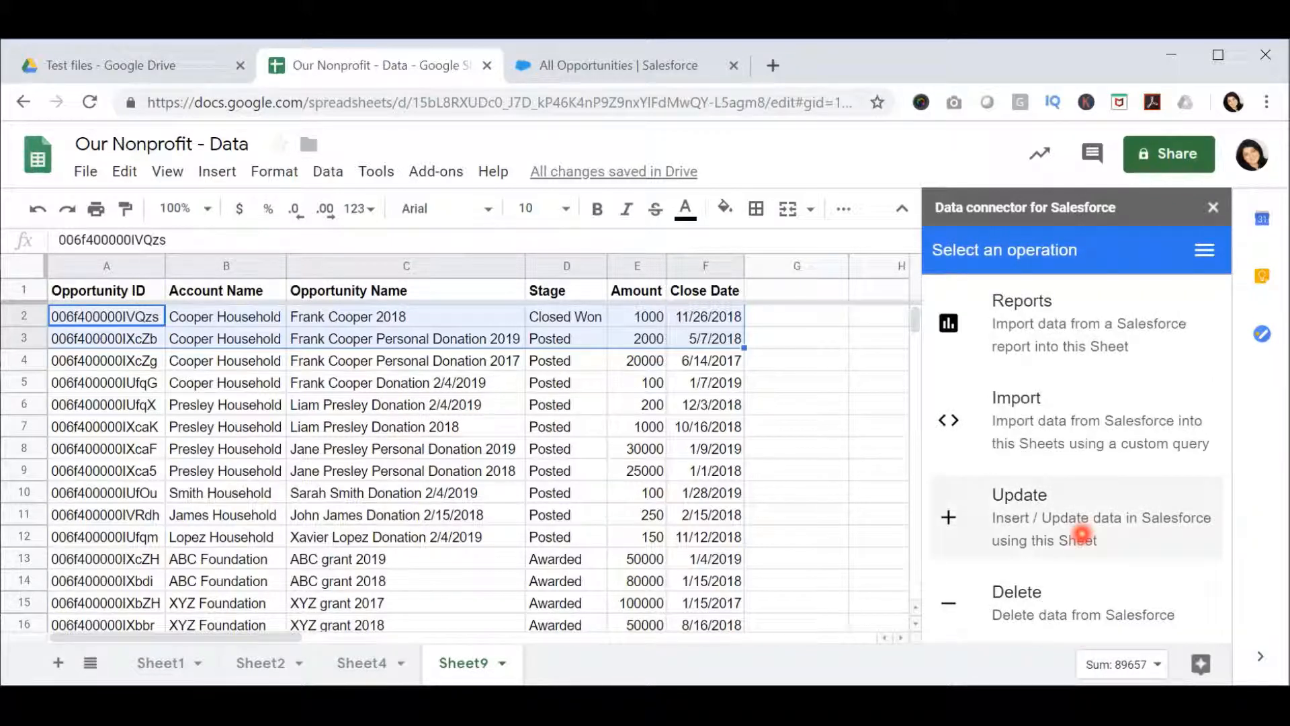
left_click(1082, 534)
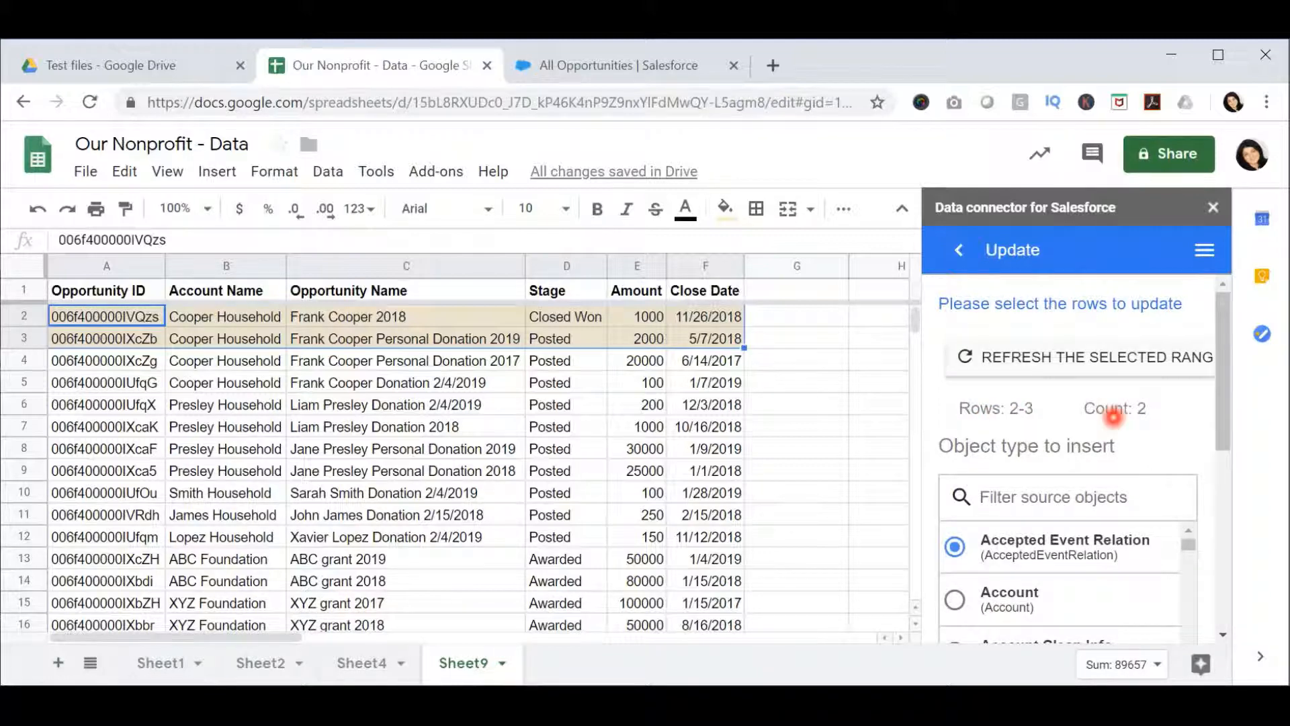
- Filter the source objects by "opp" and choose Opportunity as the object type
scroll(1113, 417, "down", 1)
scroll(1102, 426, "down", 1)
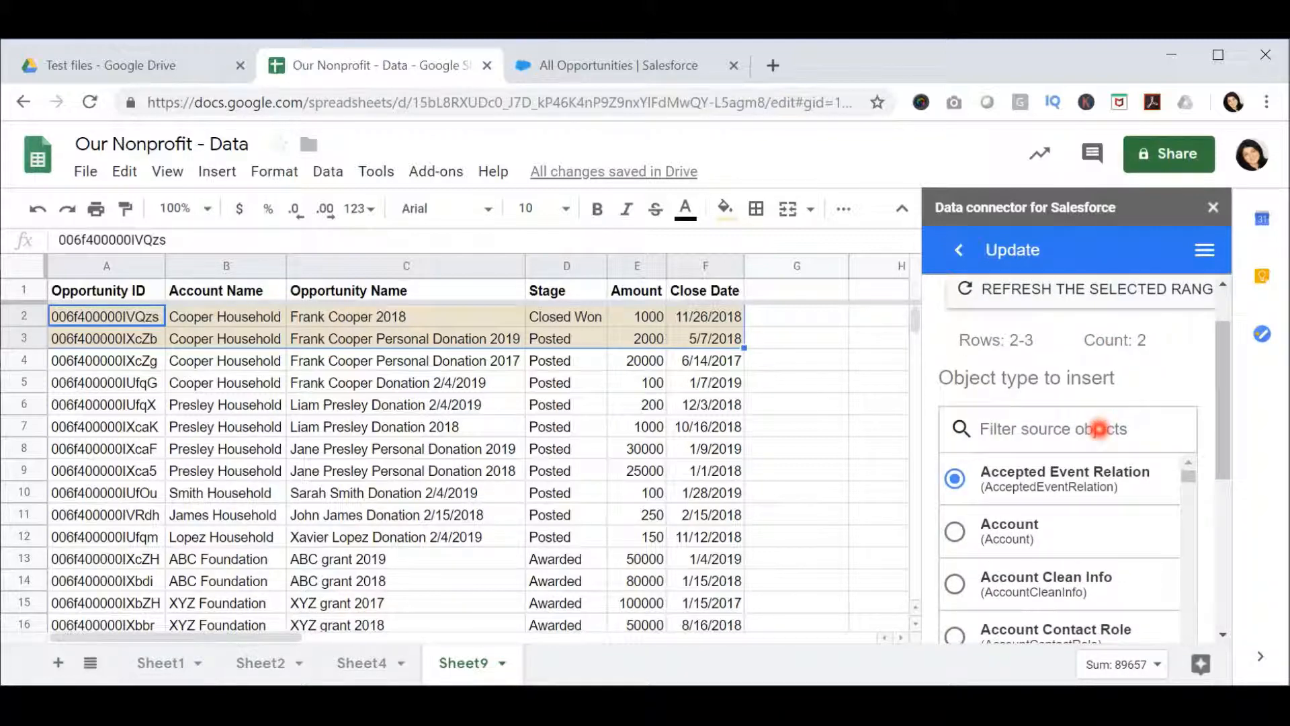
left_click(1099, 428)
type("opp")
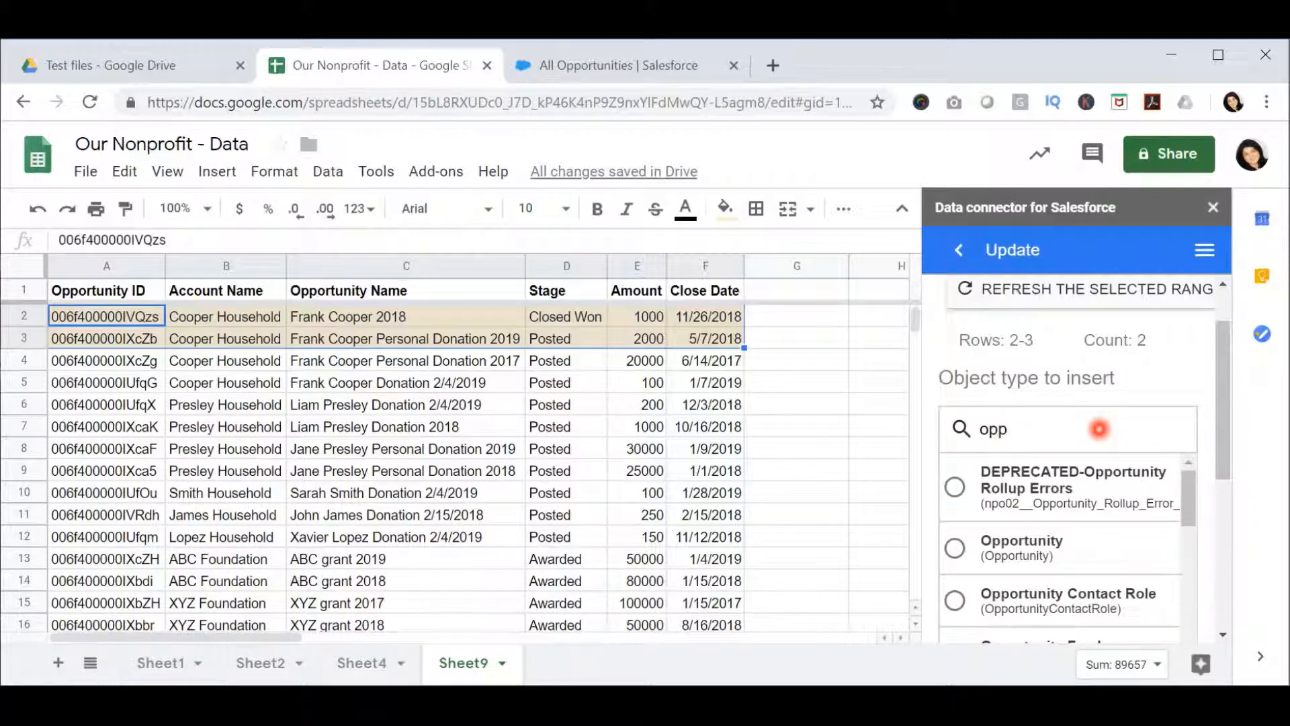
left_click(955, 547)
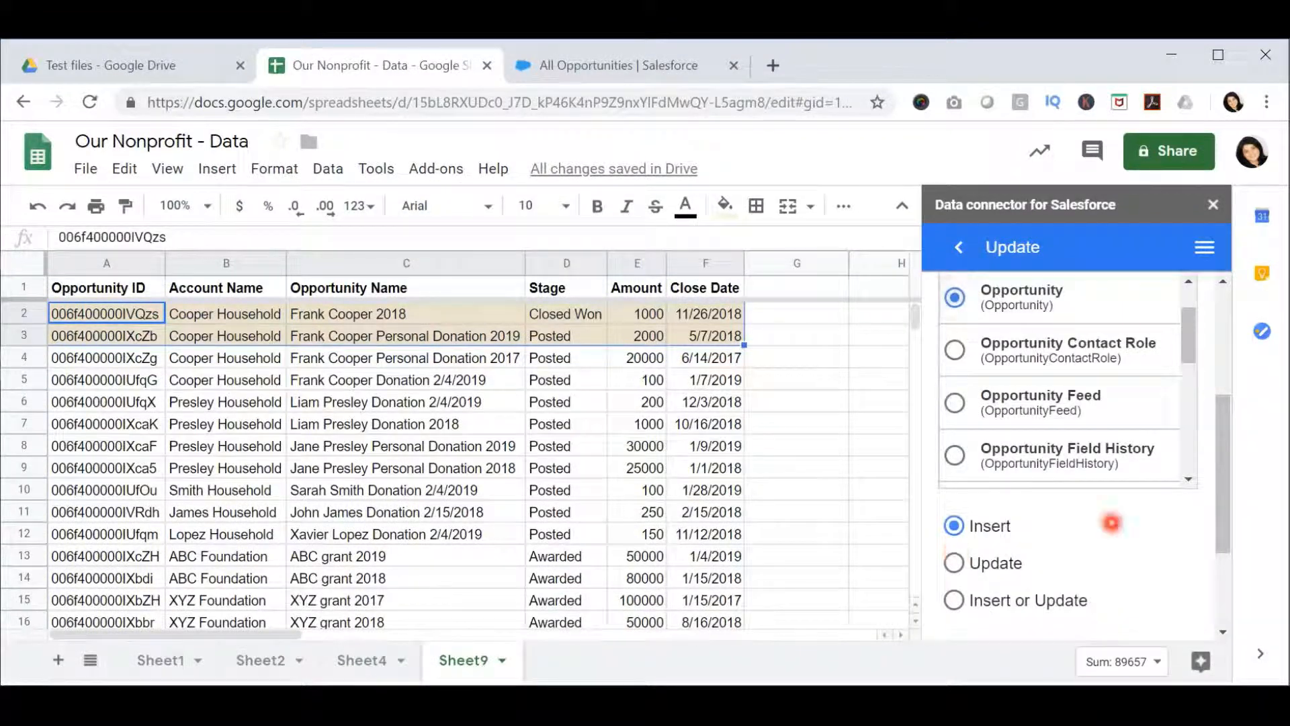
- Choose Update as the way to write the records and set the Id column to A
scroll(1112, 522, "down", 1)
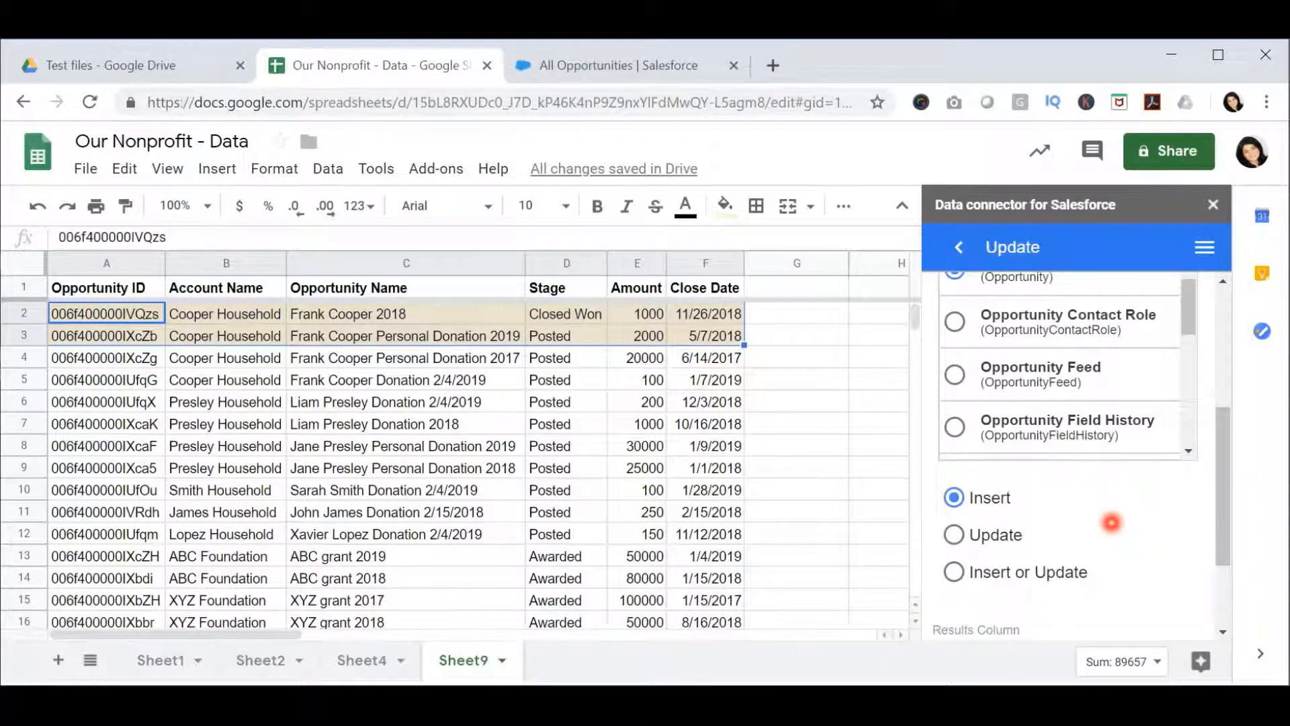
scroll(1112, 523, "down", 1)
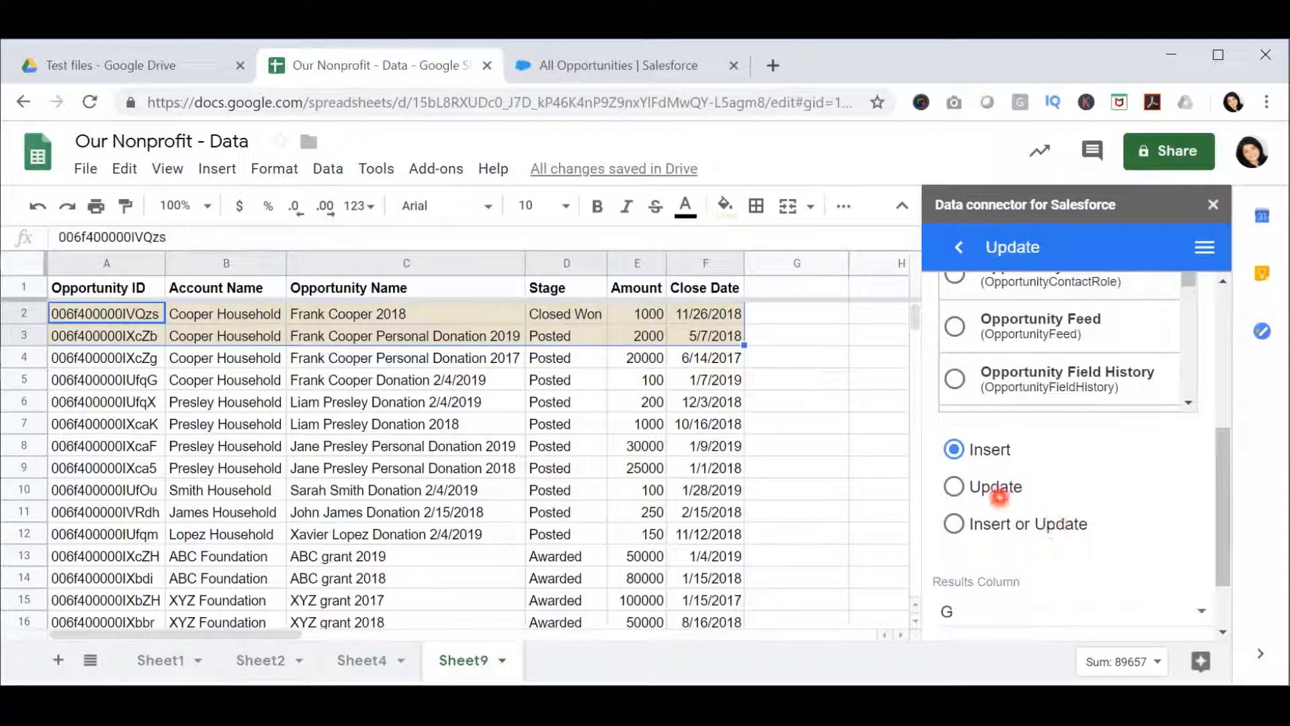
left_click(954, 487)
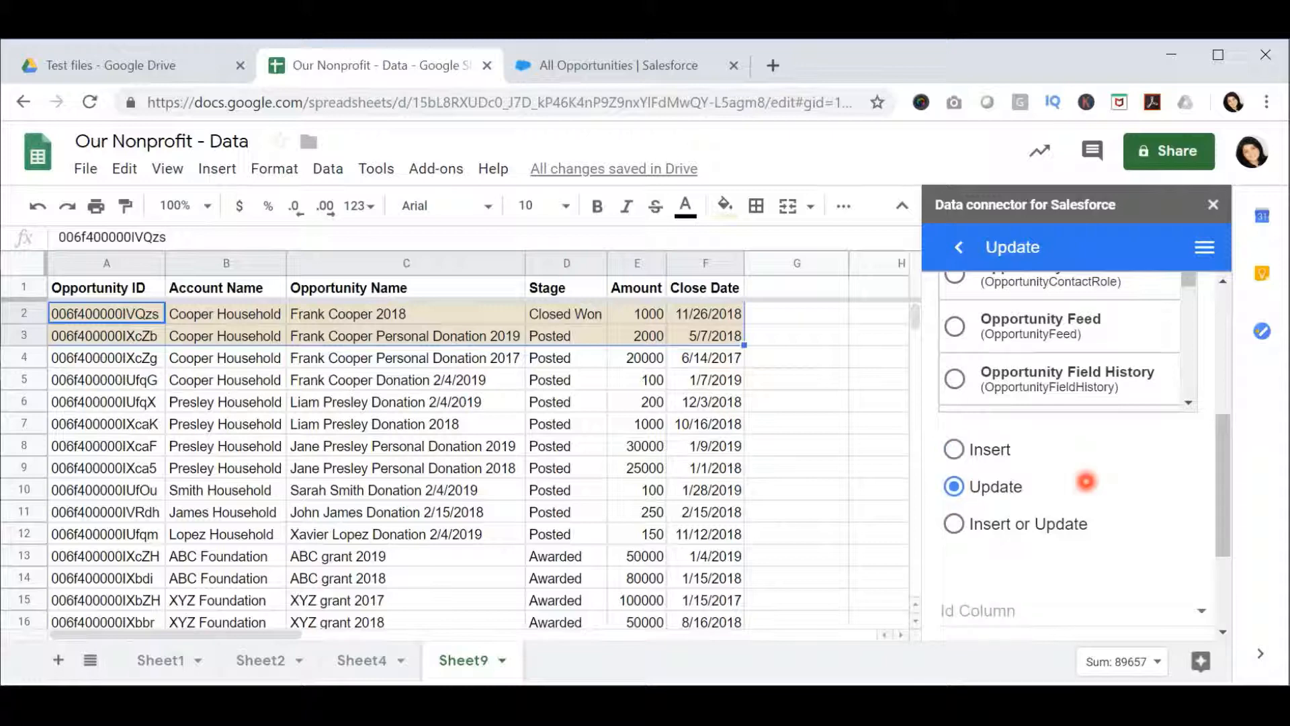
scroll(1085, 481, "down", 1)
scroll(1086, 481, "down", 1)
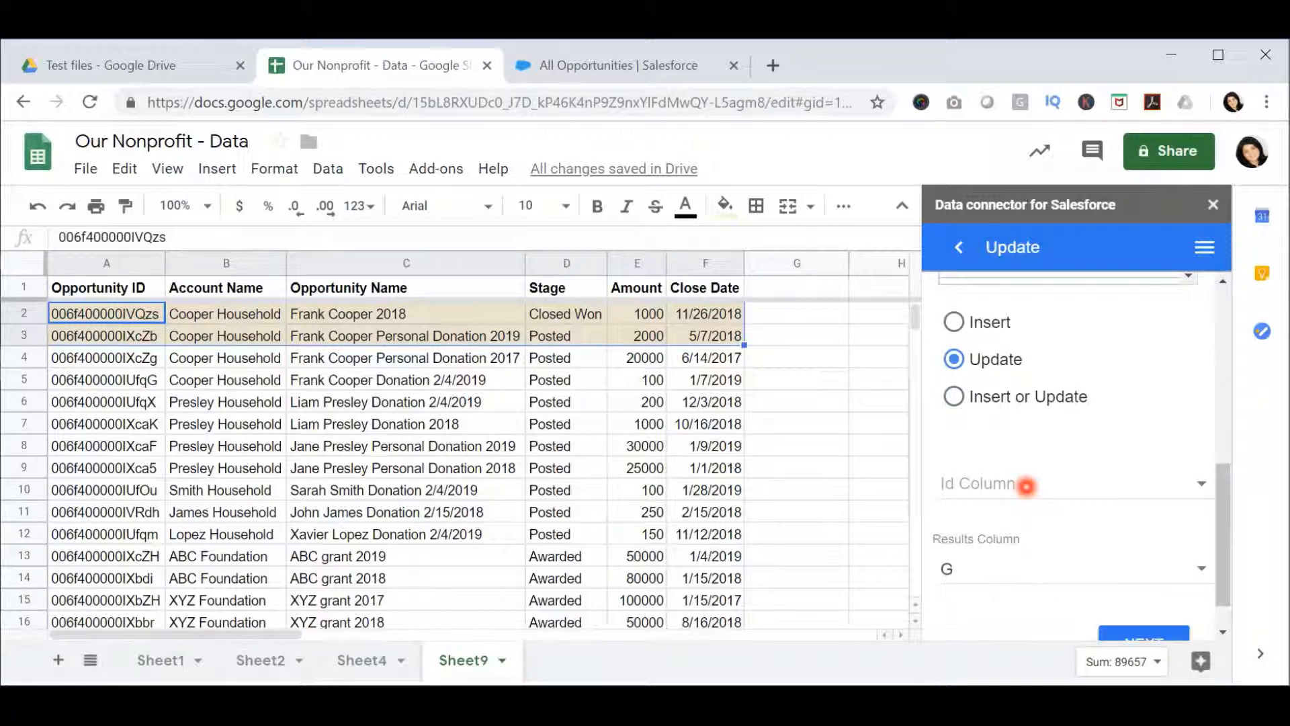
left_click(1026, 485)
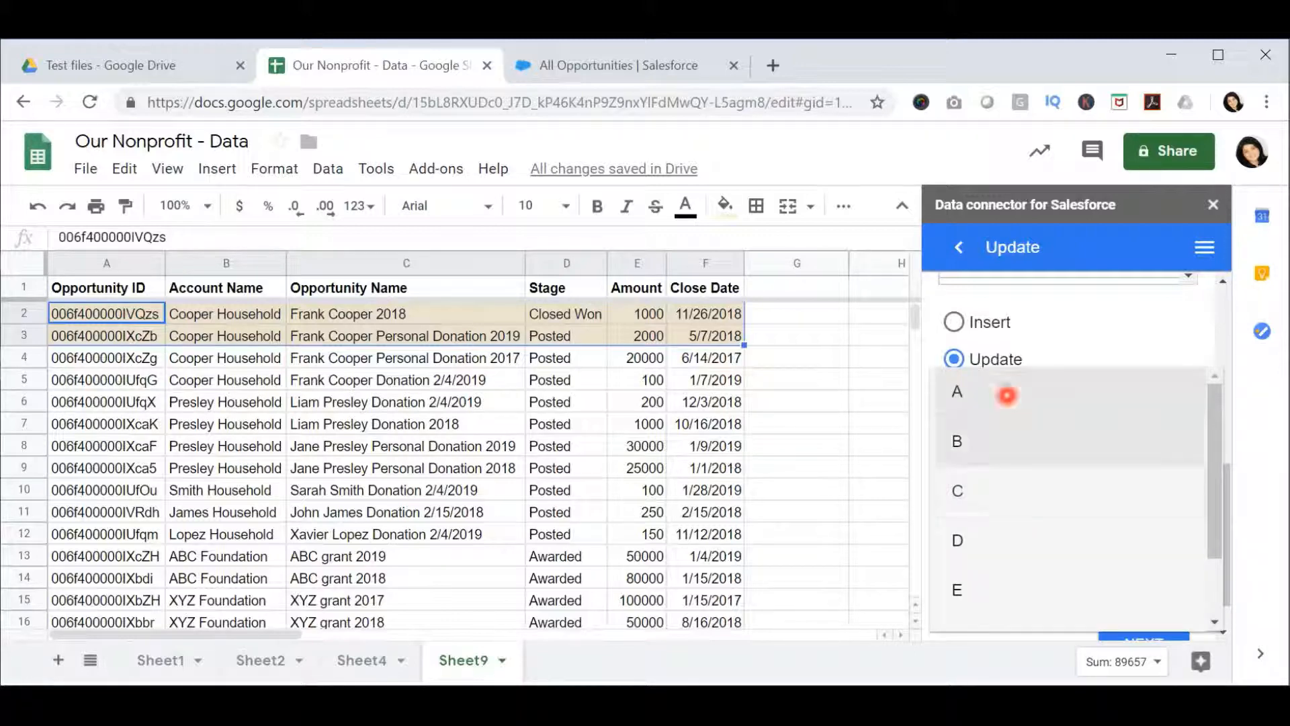
left_click(1007, 395)
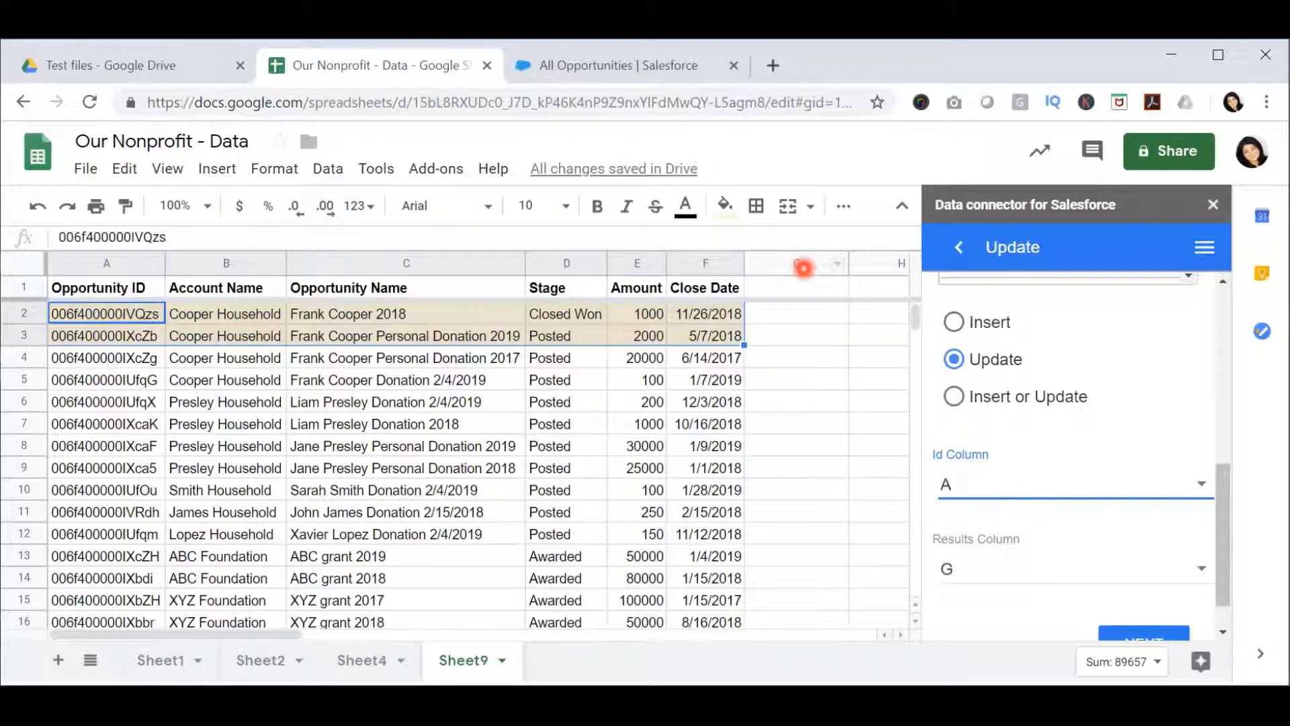
- Continue to the column mapping and exclude the Opportunity ID and Account Name columns from the update
scroll(973, 486, "down", 1)
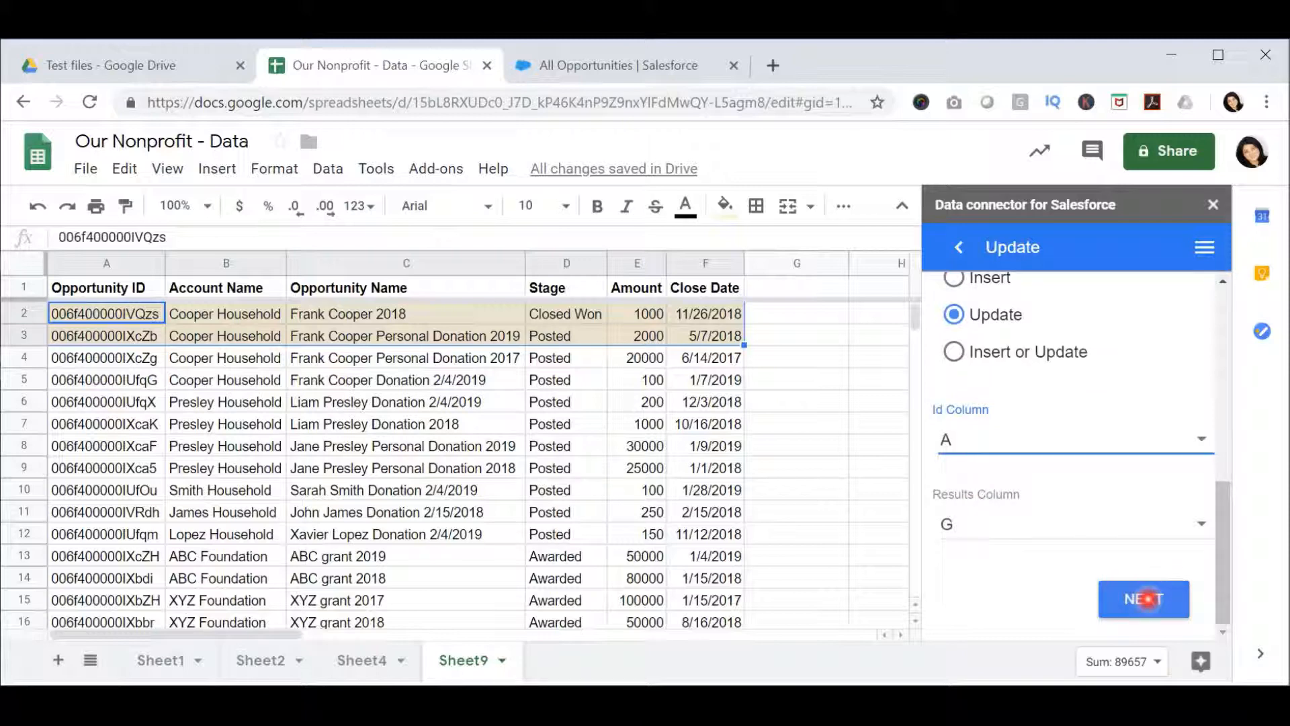
left_click(1147, 598)
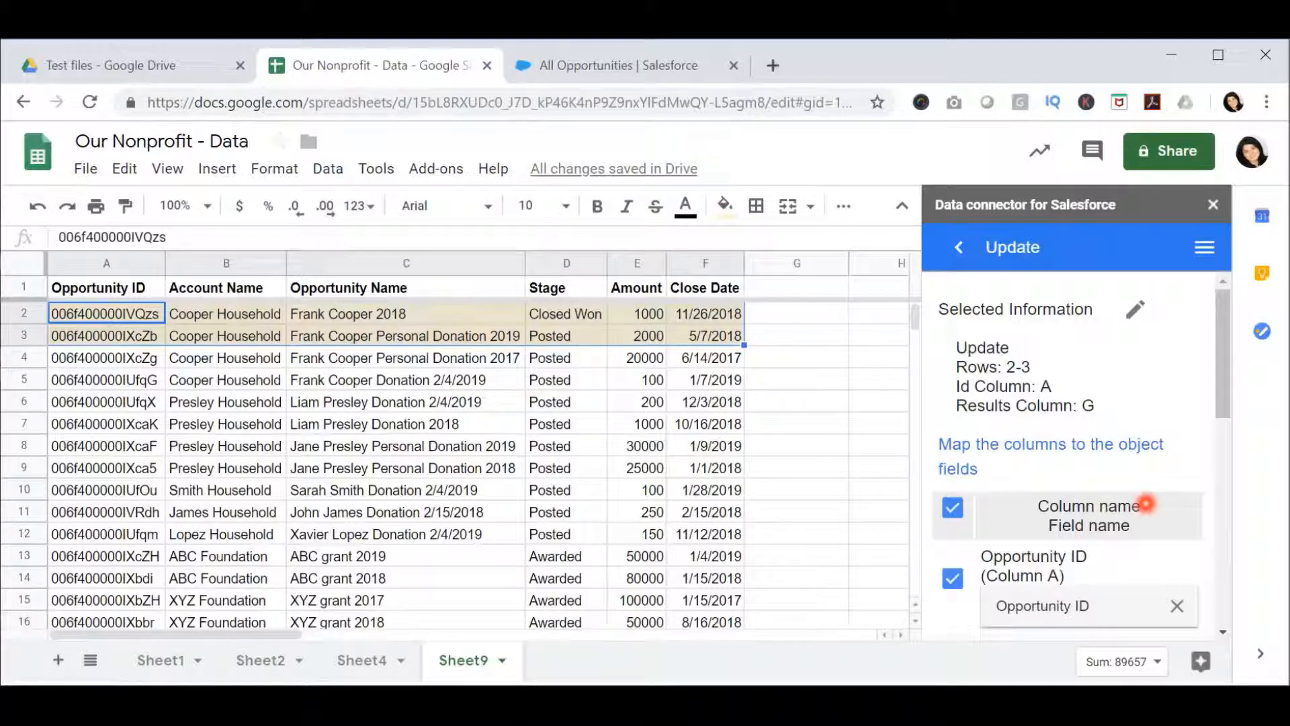
scroll(1146, 503, "down", 2)
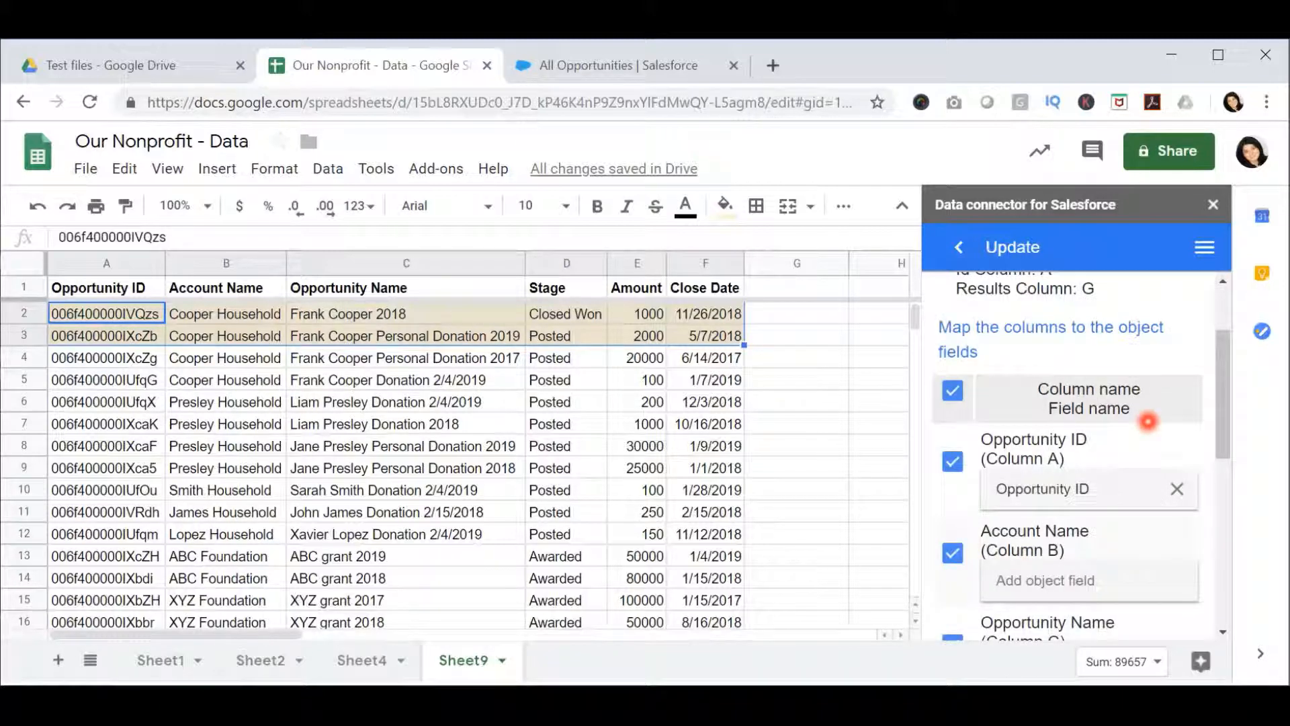
scroll(1147, 421, "up", 2)
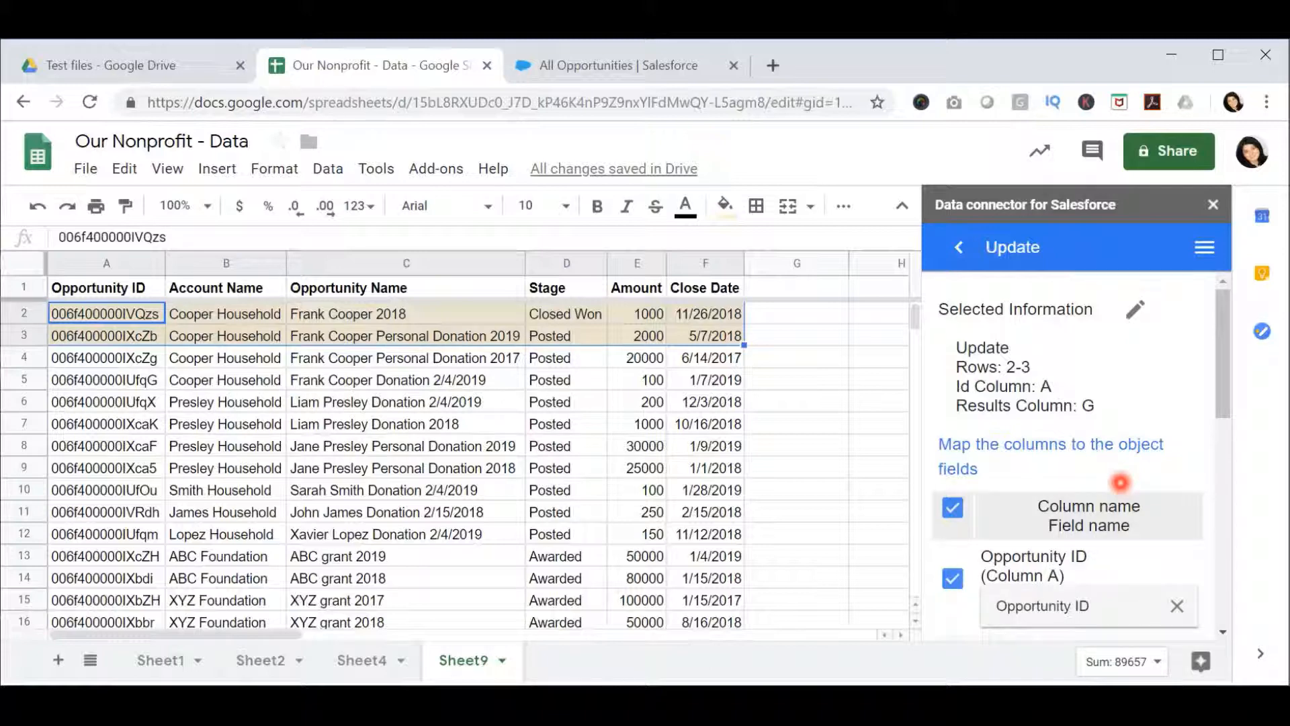
scroll(1119, 482, "down", 3)
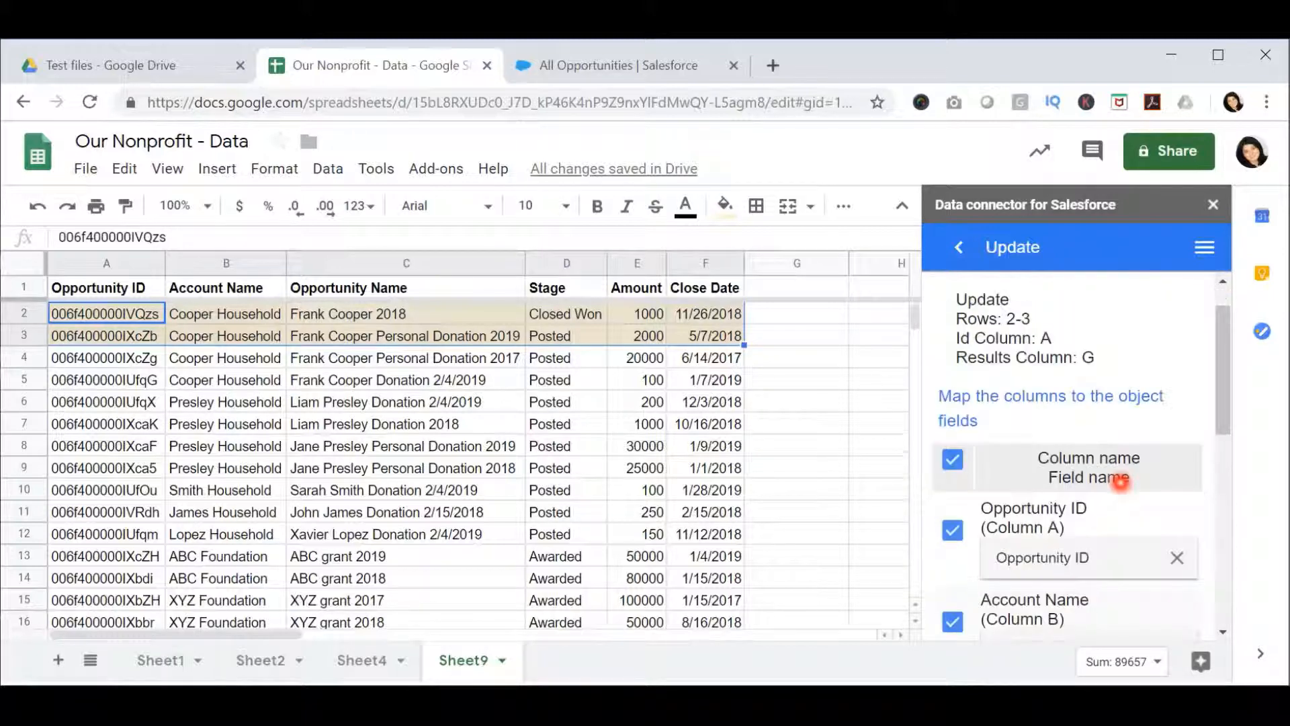
scroll(1120, 482, "down", 1)
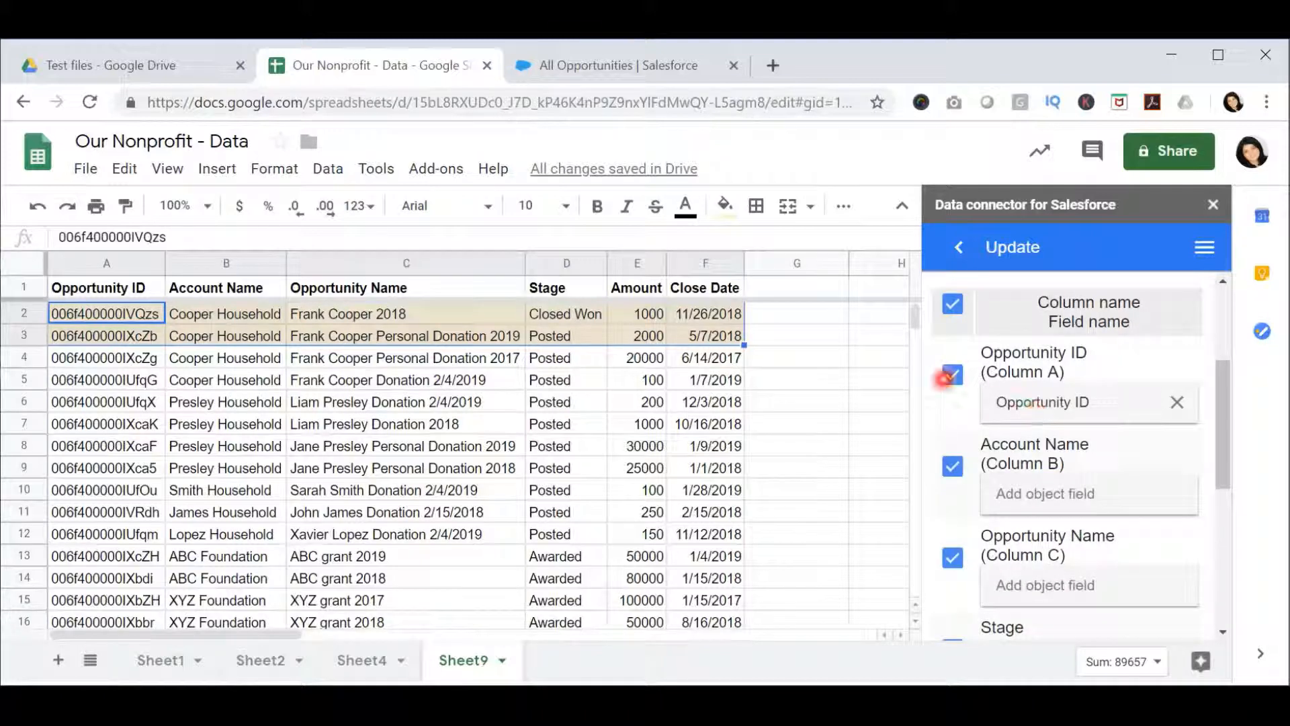
left_click(956, 379)
left_click(954, 470)
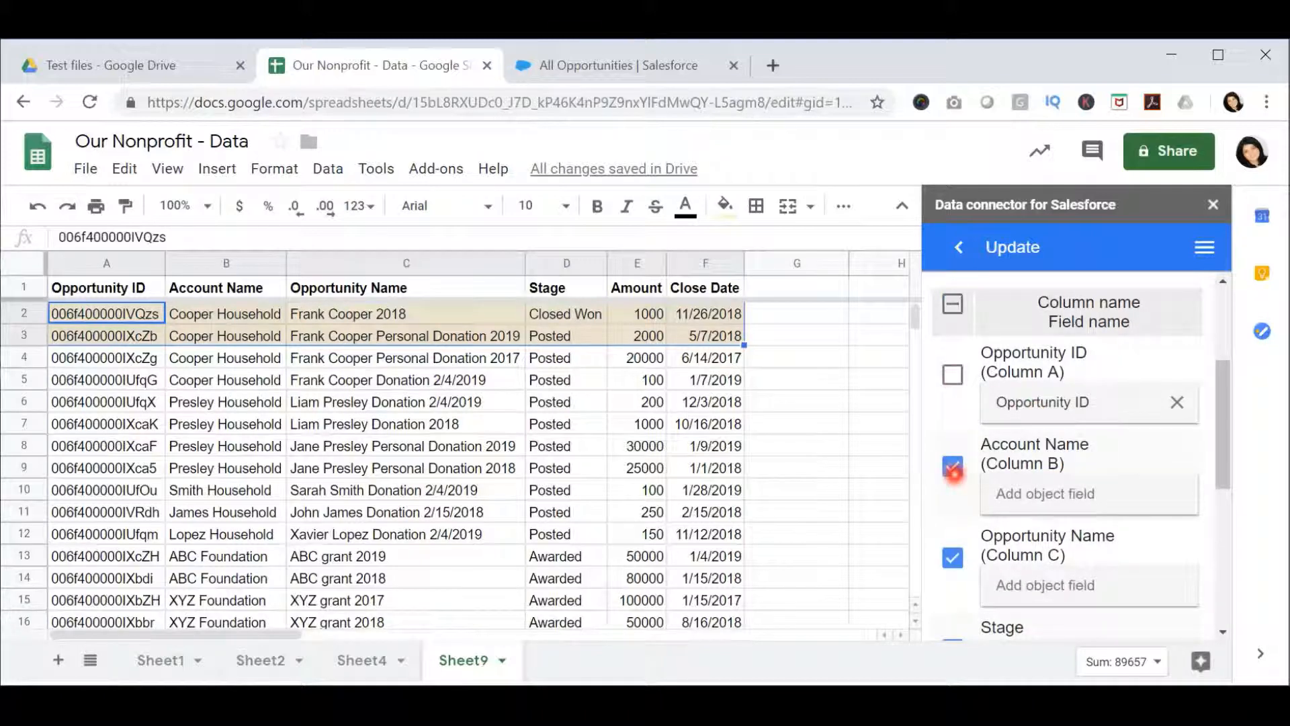
- Map the Opportunity Name column to the Name (Opportunity) object field, finding it by searching for "name"
scroll(1001, 471, "down", 2)
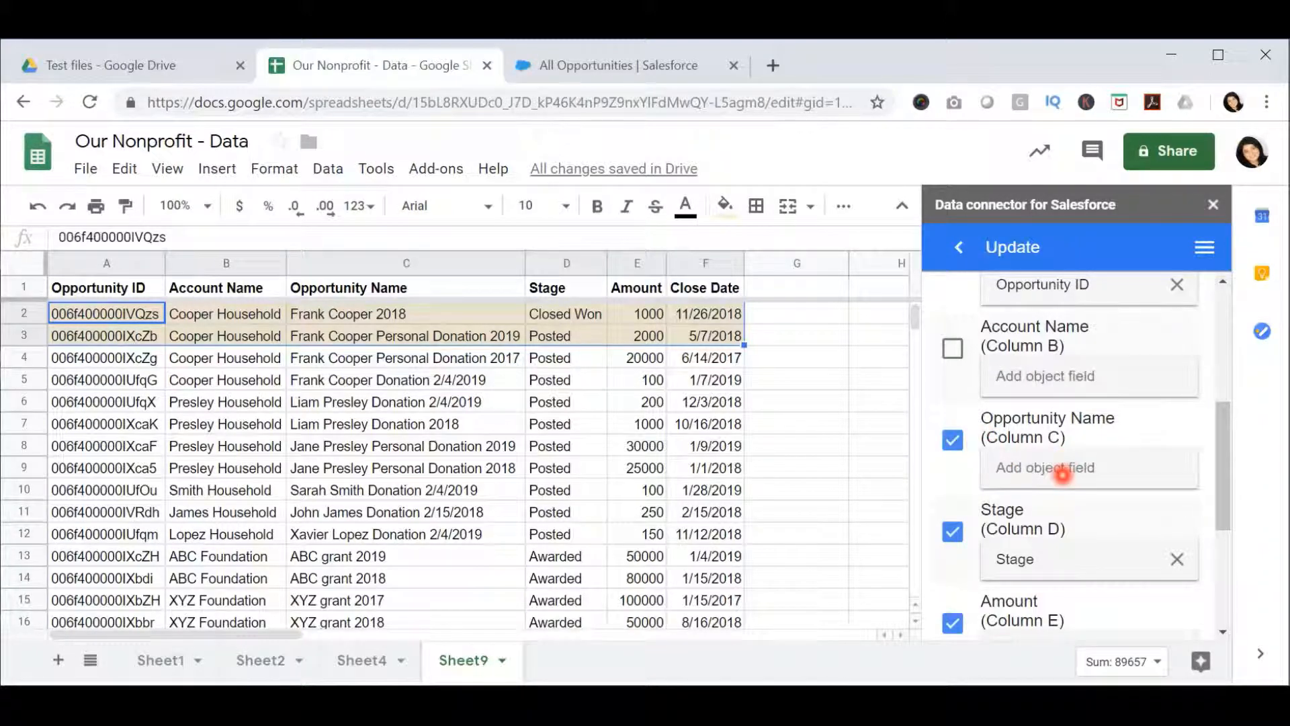
left_click(1072, 463)
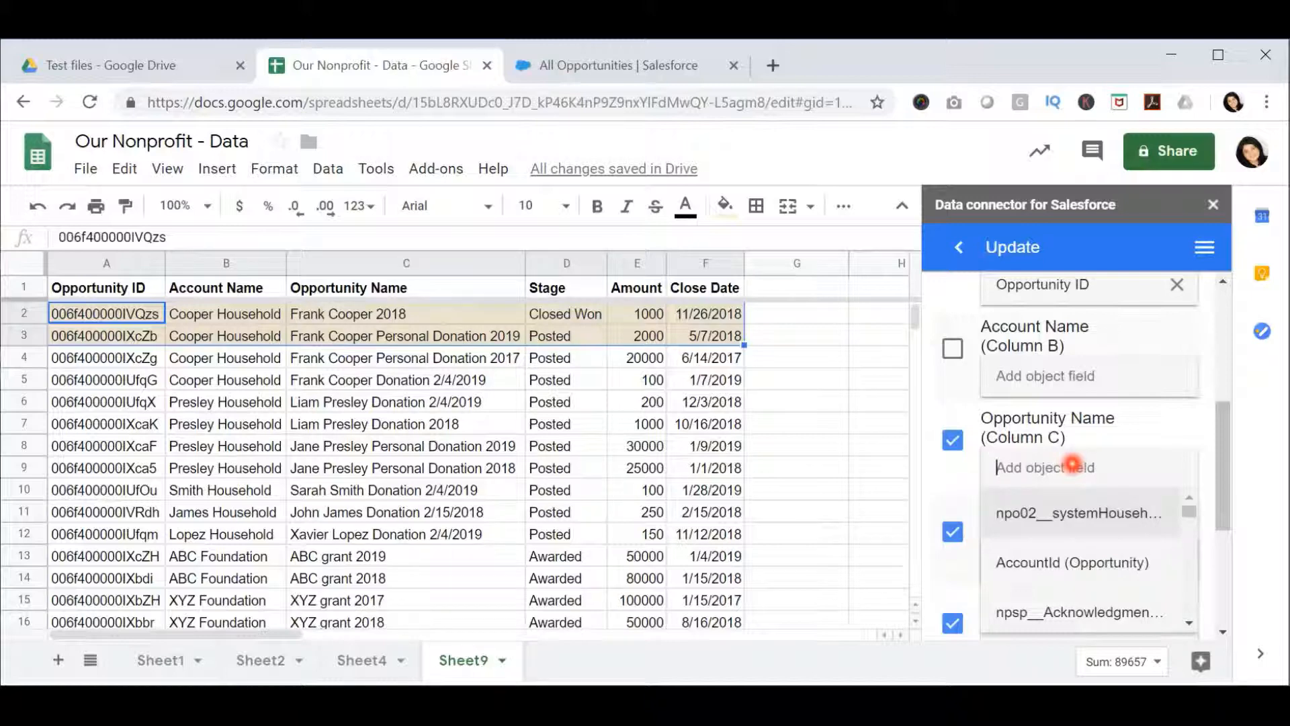
type("name")
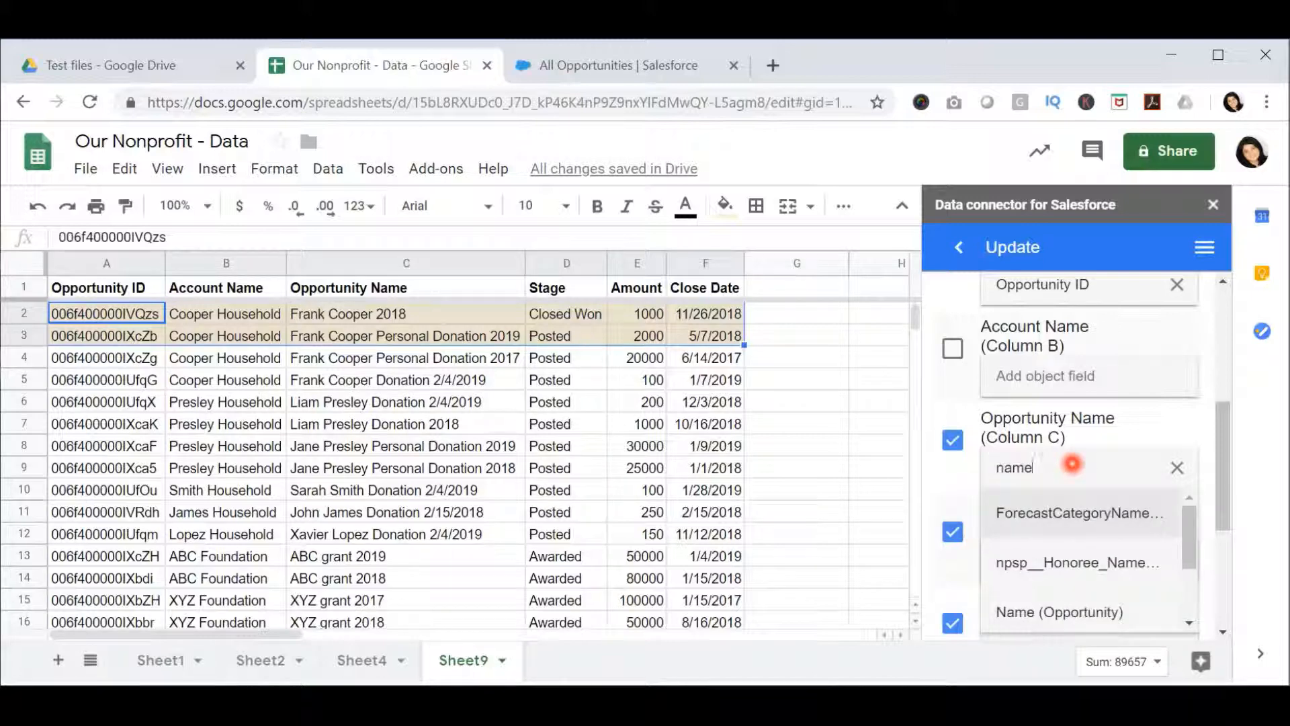
left_click(1108, 609)
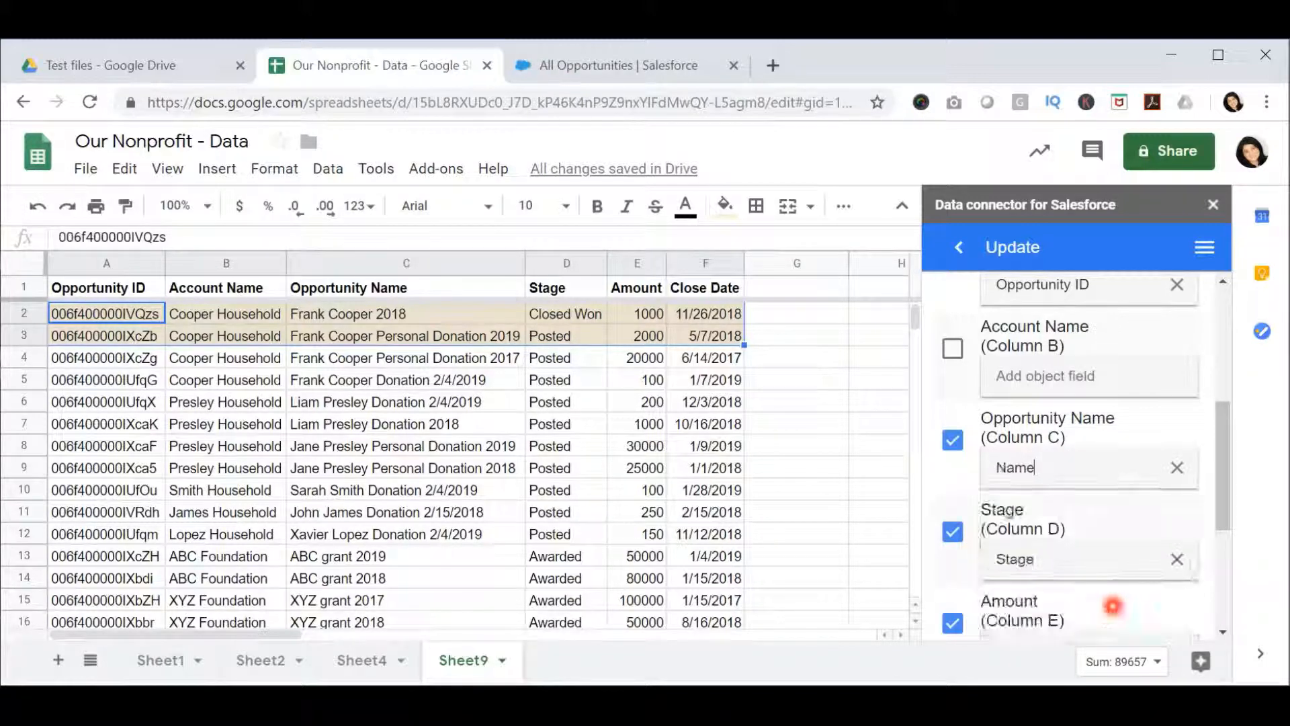
- Exclude the Stage column from the fields being updated
scroll(1126, 437, "down", 1)
scroll(1127, 437, "down", 1)
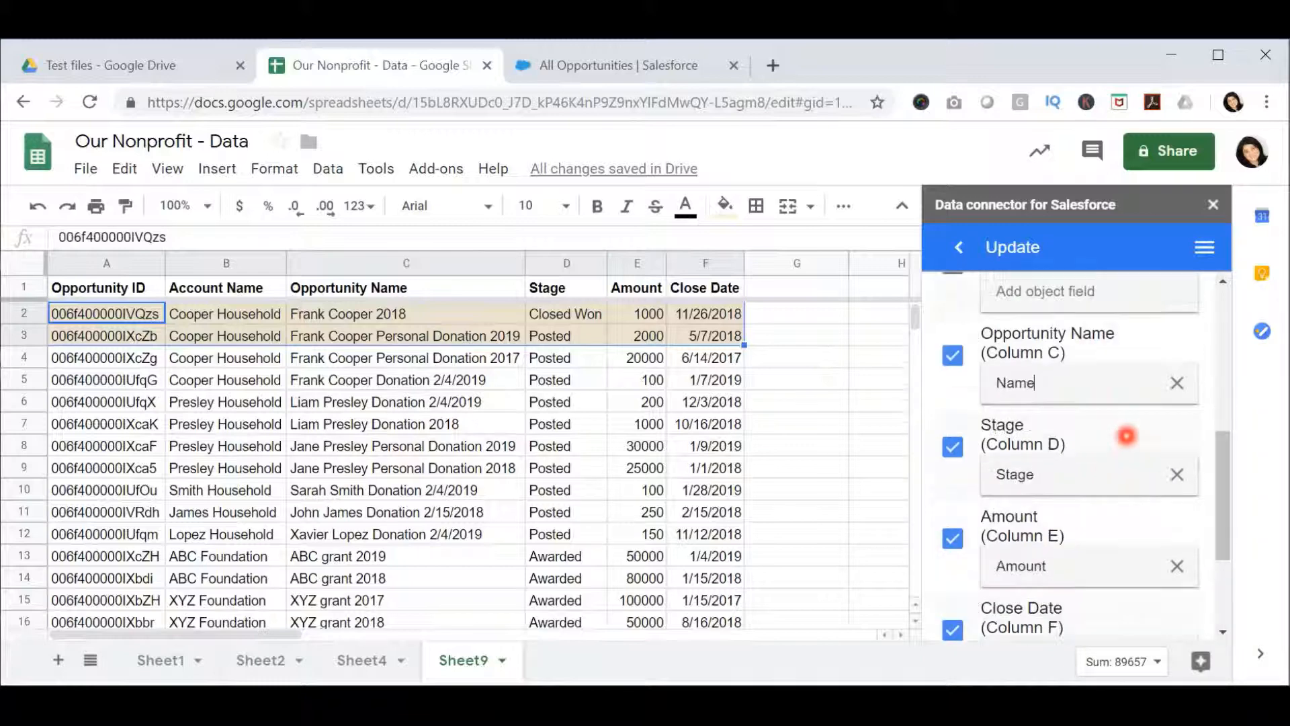
left_click(952, 428)
- Execute the update of the two selected opportunity records in Salesforce and confirm it
scroll(1016, 474, "down", 1)
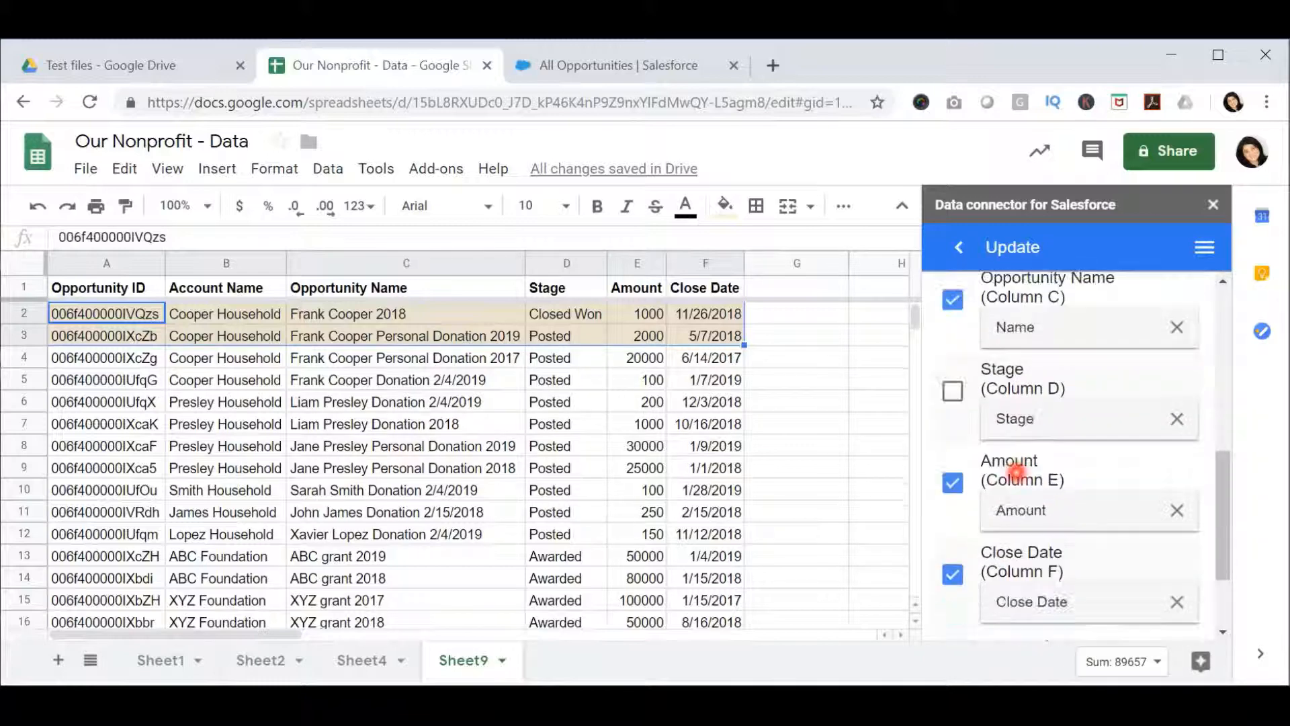
scroll(1016, 474, "down", 1)
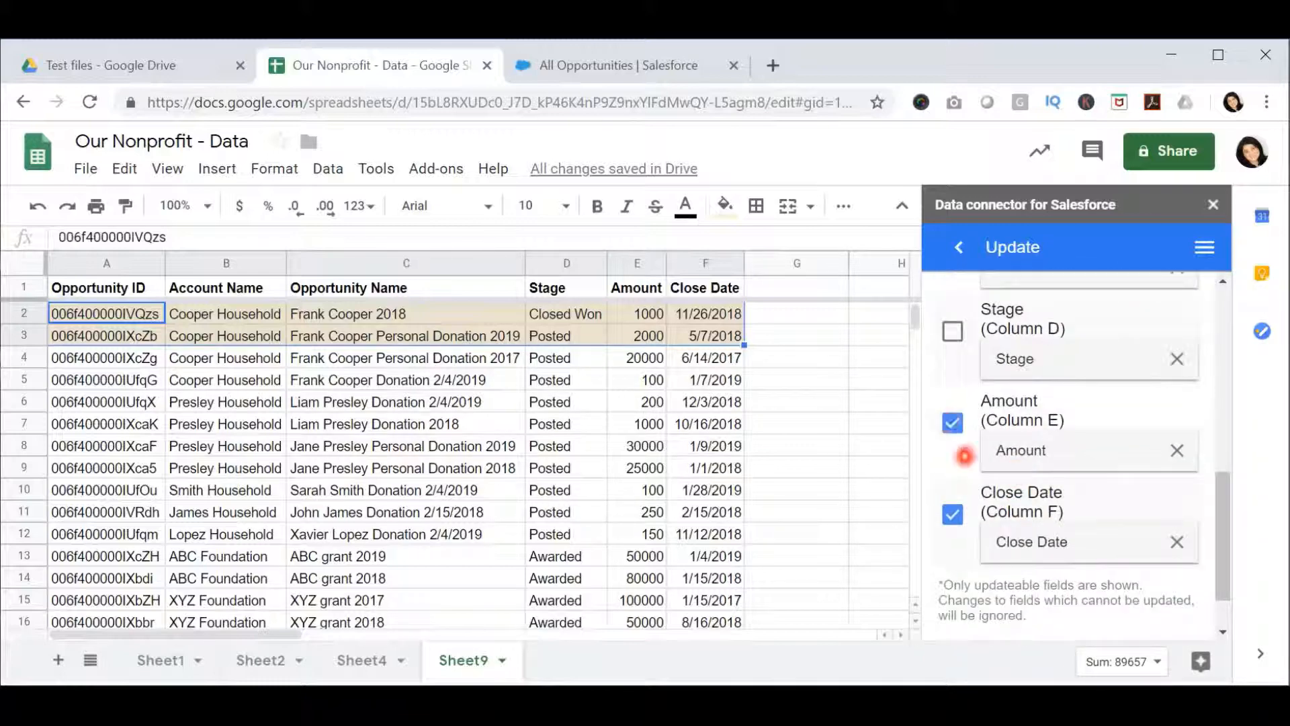
scroll(1028, 484, "down", 1)
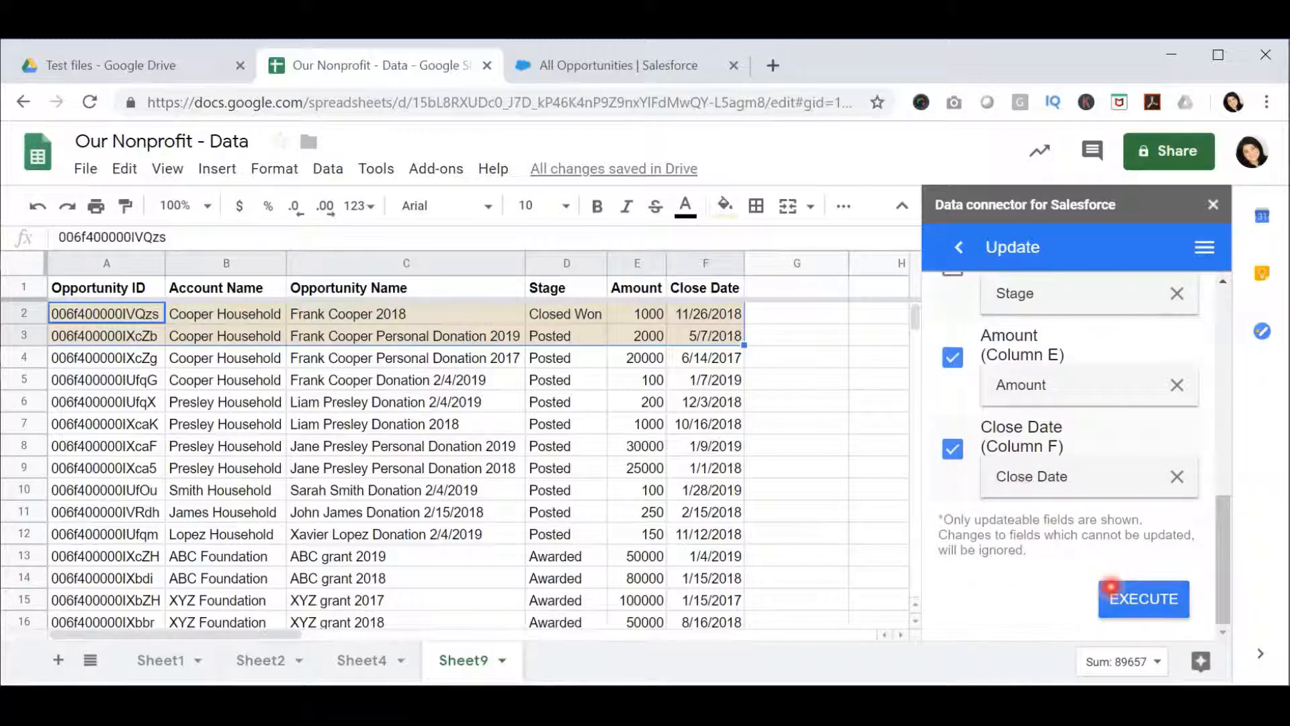
left_click(1120, 595)
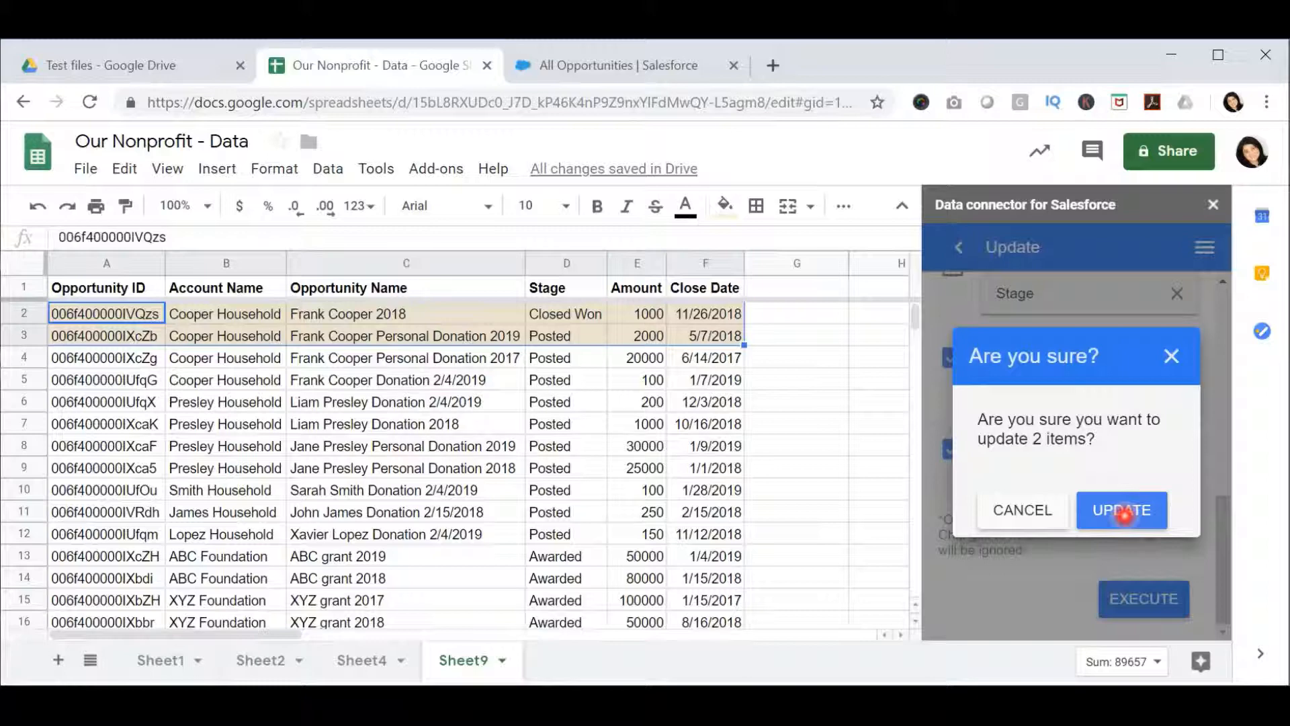
left_click(1123, 512)
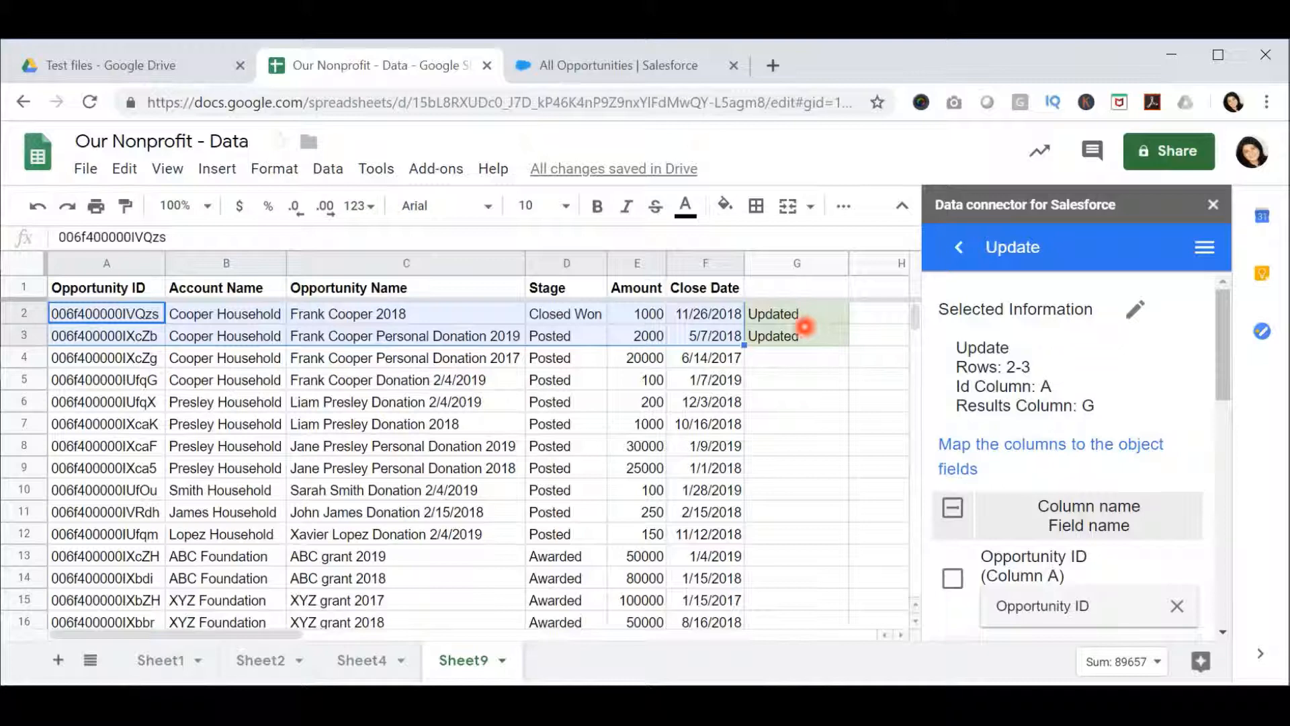
- Switch to the All Opportunities report in Salesforce, reload it to check the updated records, and dismiss the notification request
left_click(628, 65)
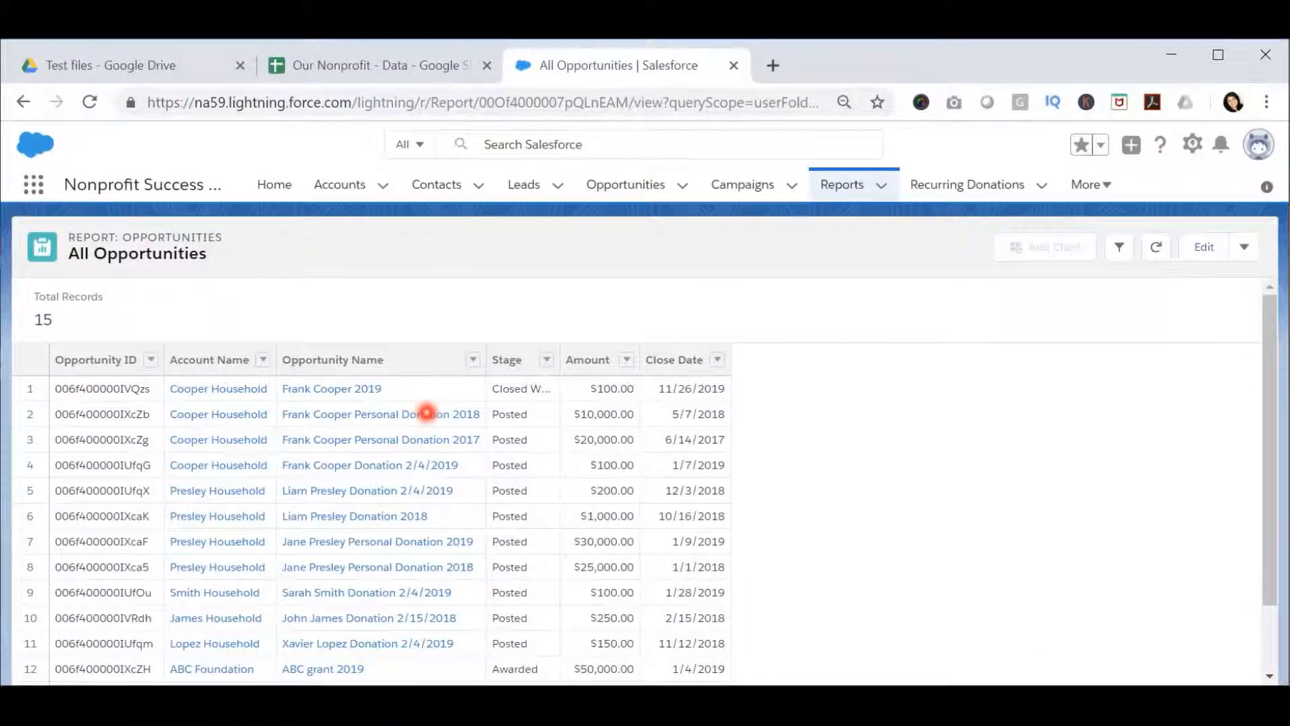
left_click(90, 99)
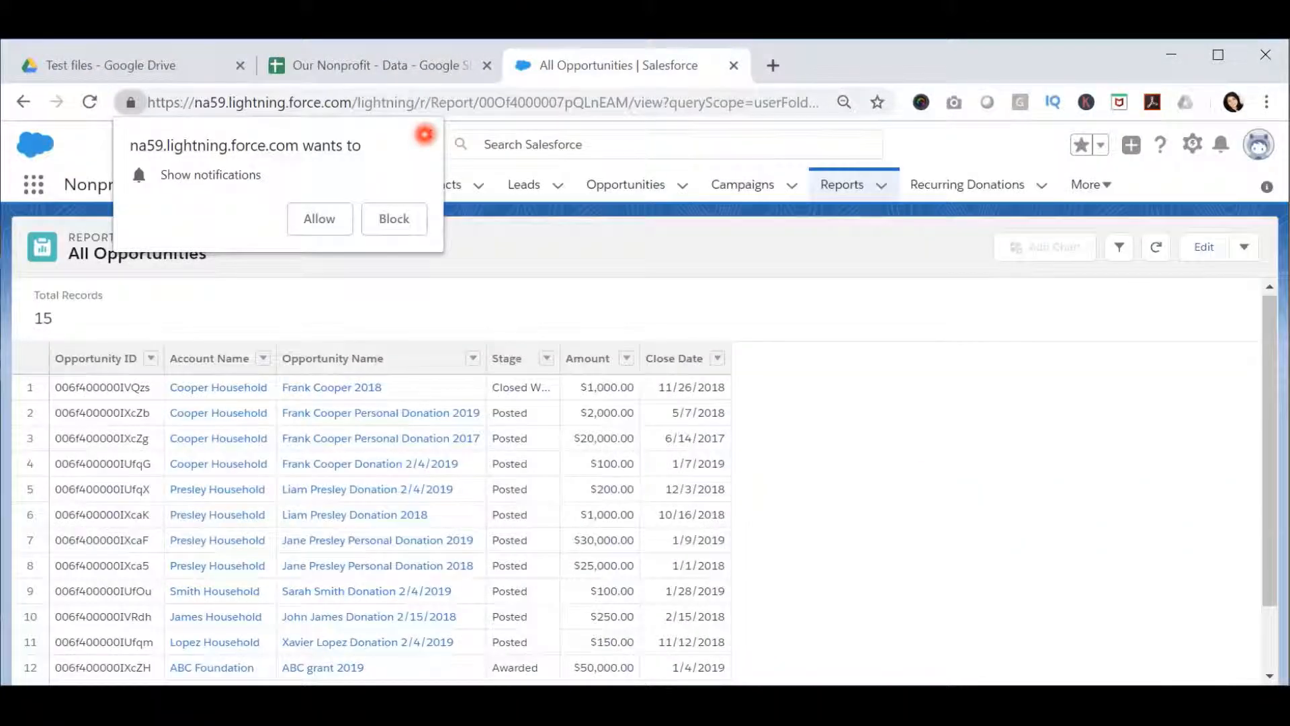
left_click(425, 135)
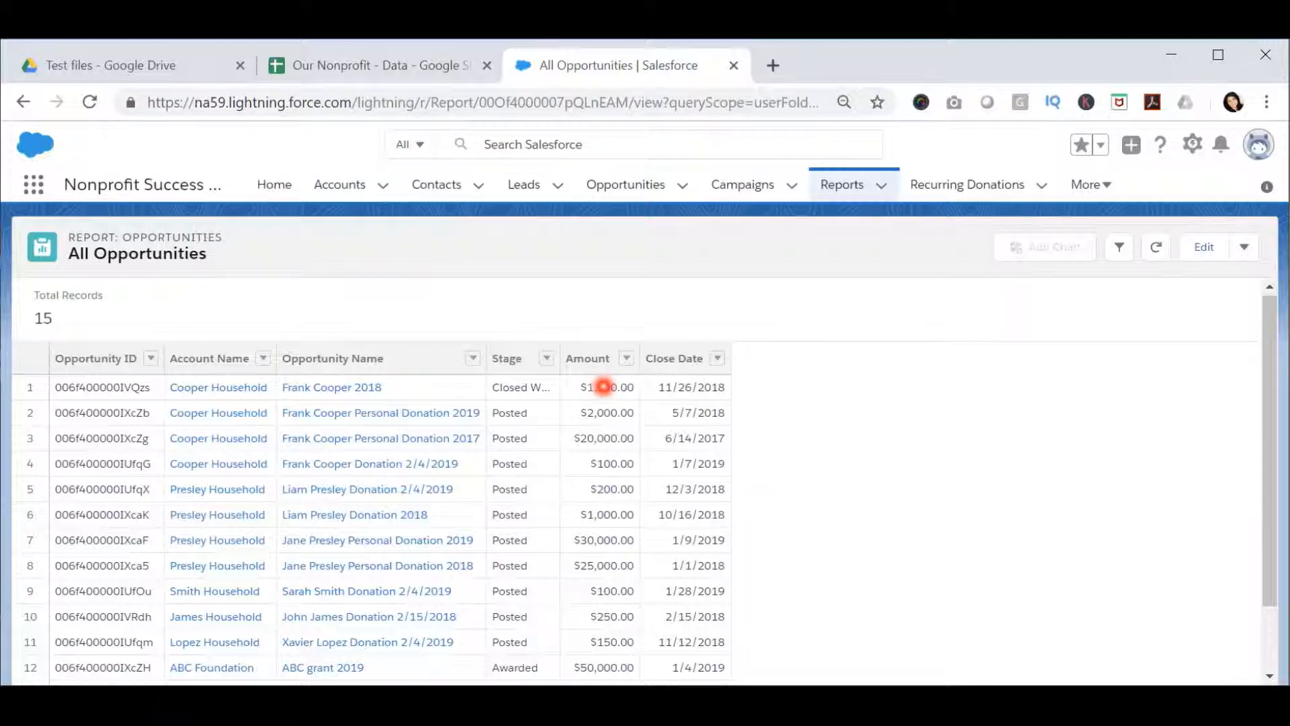